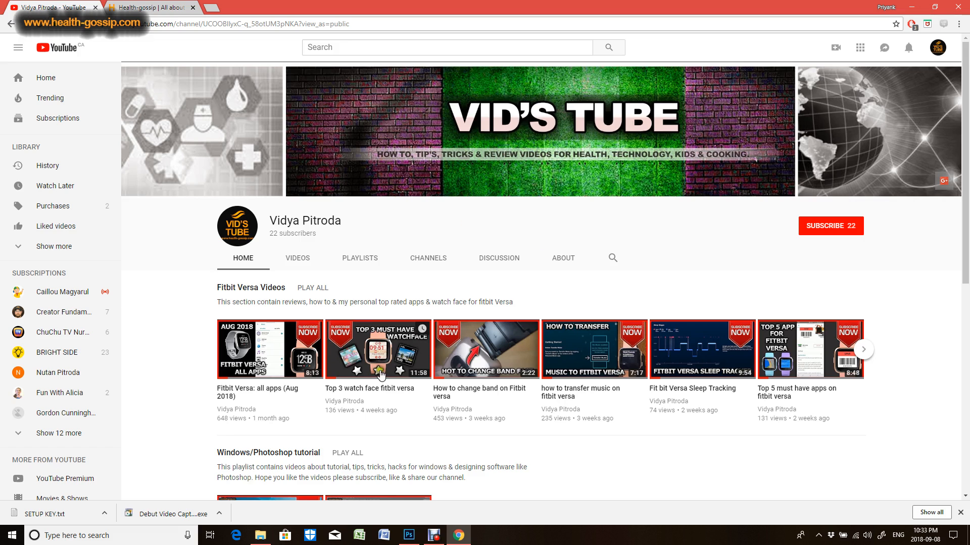
- Switch to Photoshop and create a new document named "button", 500 pixels wide and 500 pixels high
left_click(408, 534)
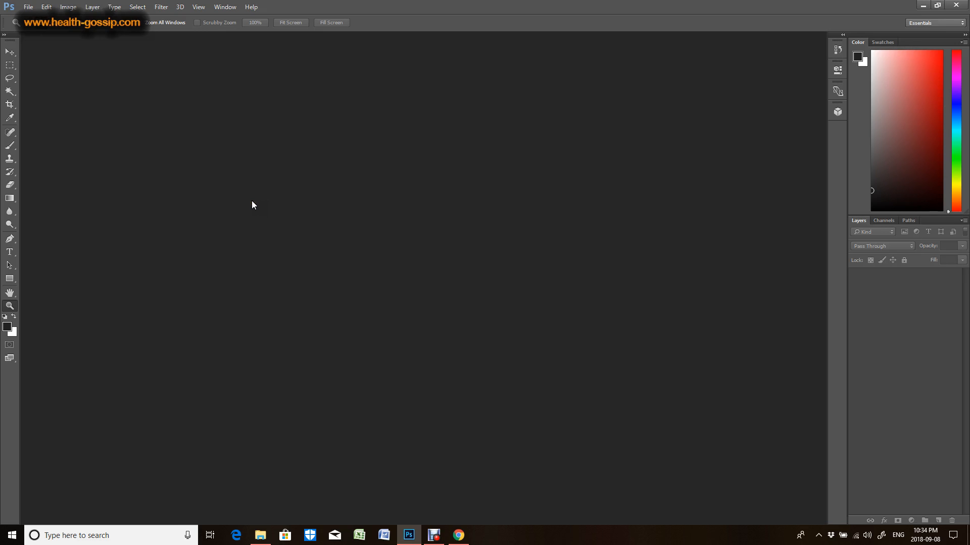
left_click(28, 7)
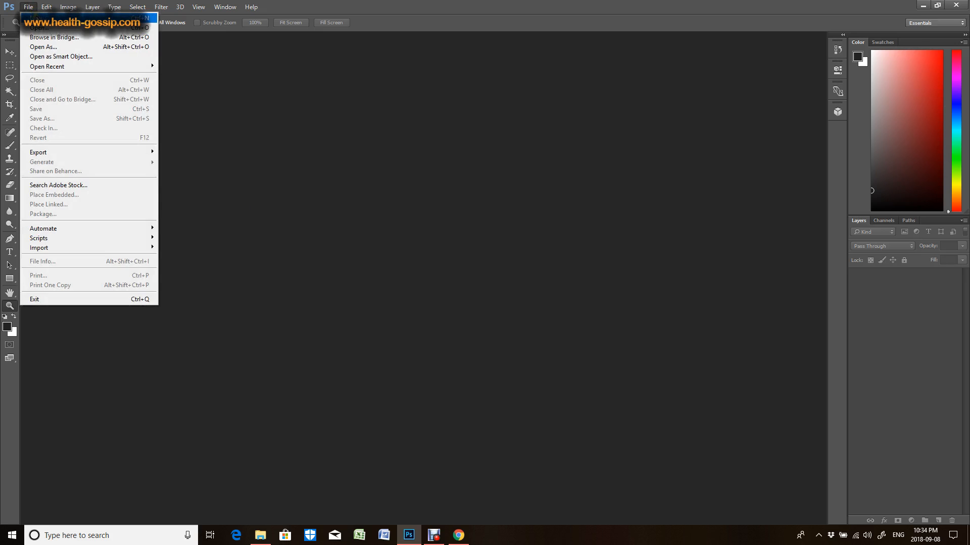
left_click(40, 18)
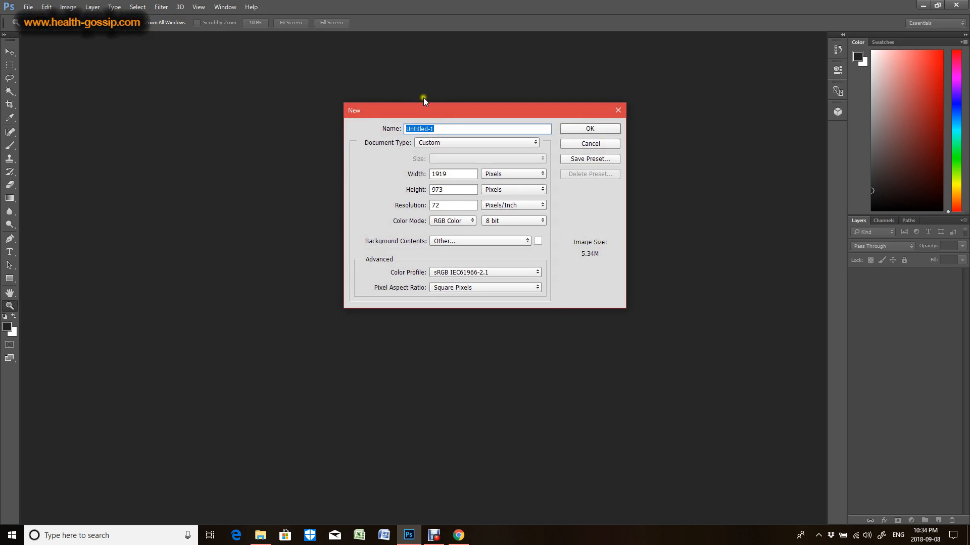
type("button")
double_click(444, 174)
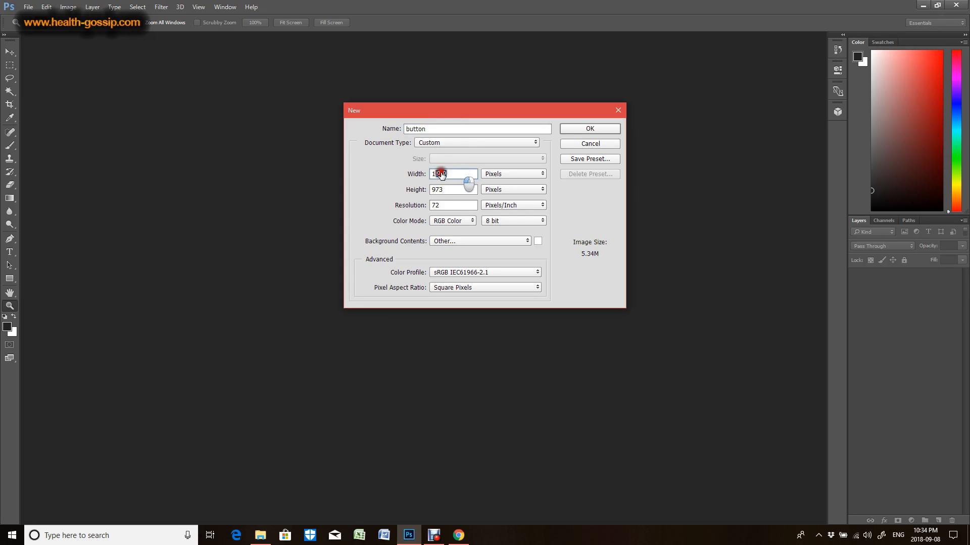
type("500")
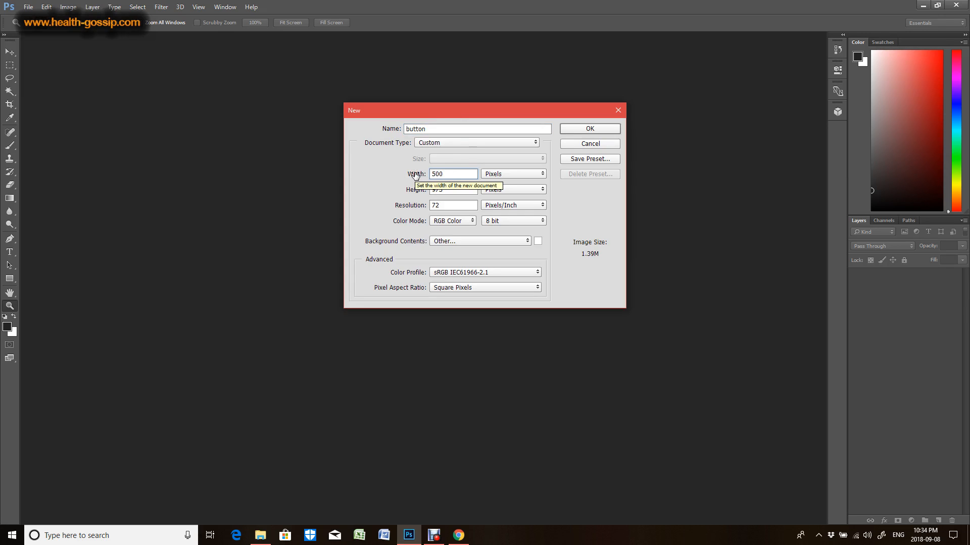
key("Tab")
type("500")
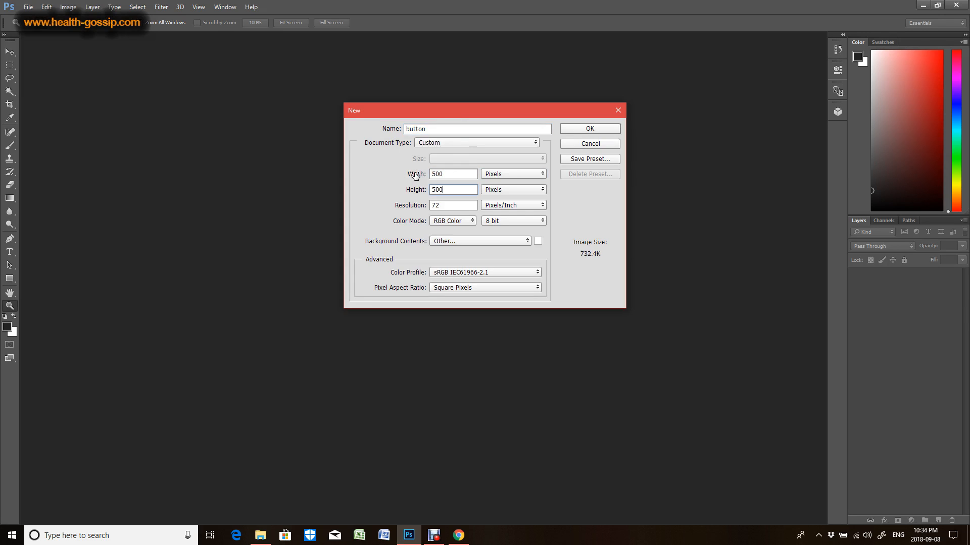
key("Tab")
type("15")
left_click(572, 129)
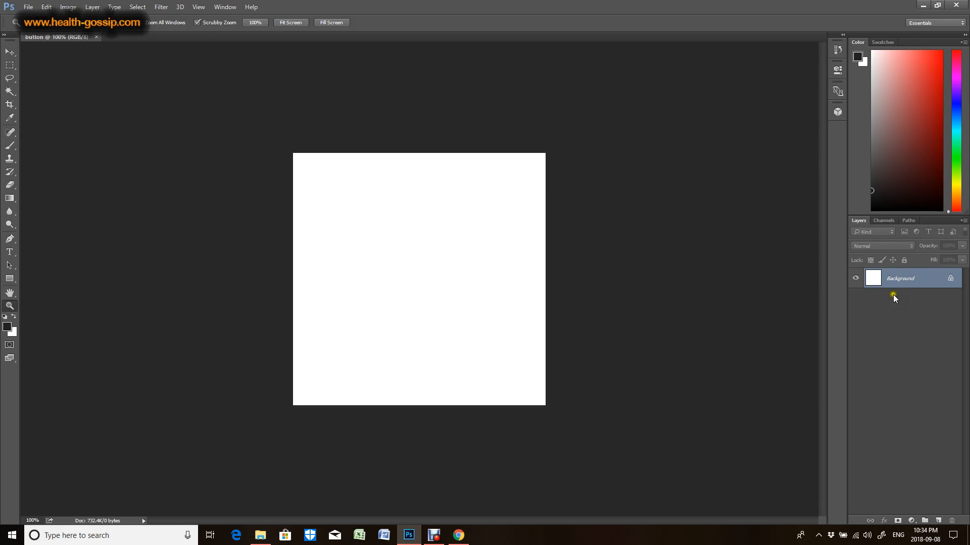
- Convert the Background into a regular layer, and add a layer group named "button" above it
double_click(928, 279)
left_click(562, 171)
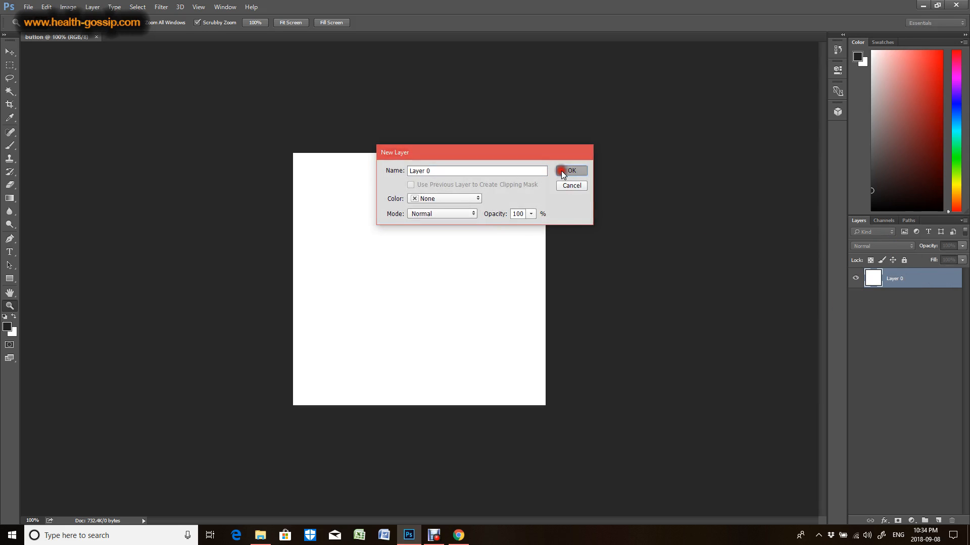
left_click(925, 520)
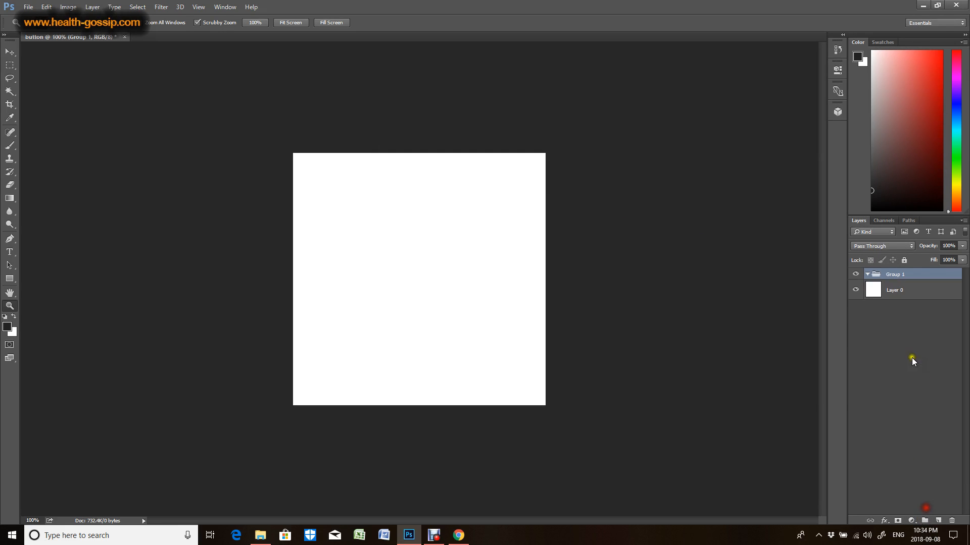
double_click(896, 274)
type("b")
type("itt")
key("BackSpace")
key("BackSpace")
key("BackSpace")
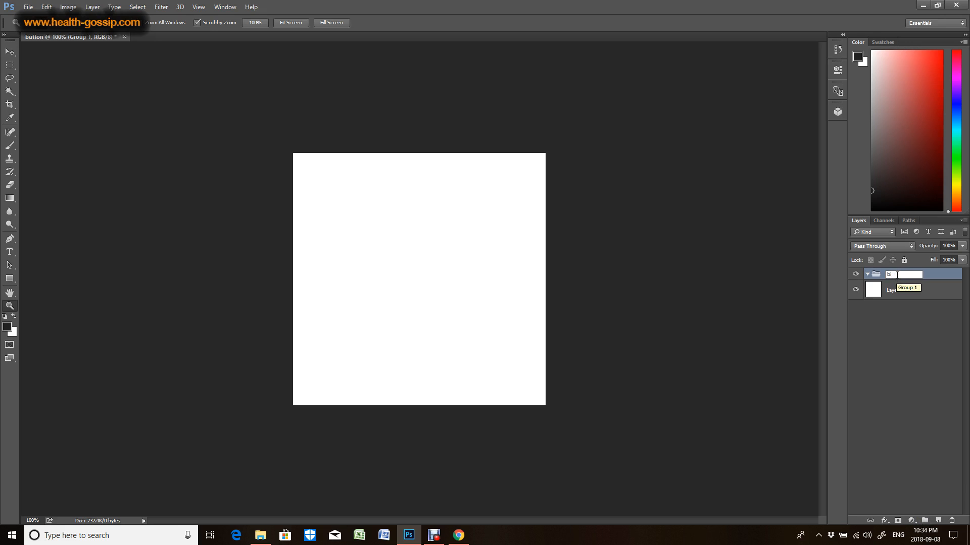
key("BackSpace")
type("utton")
key("Return")
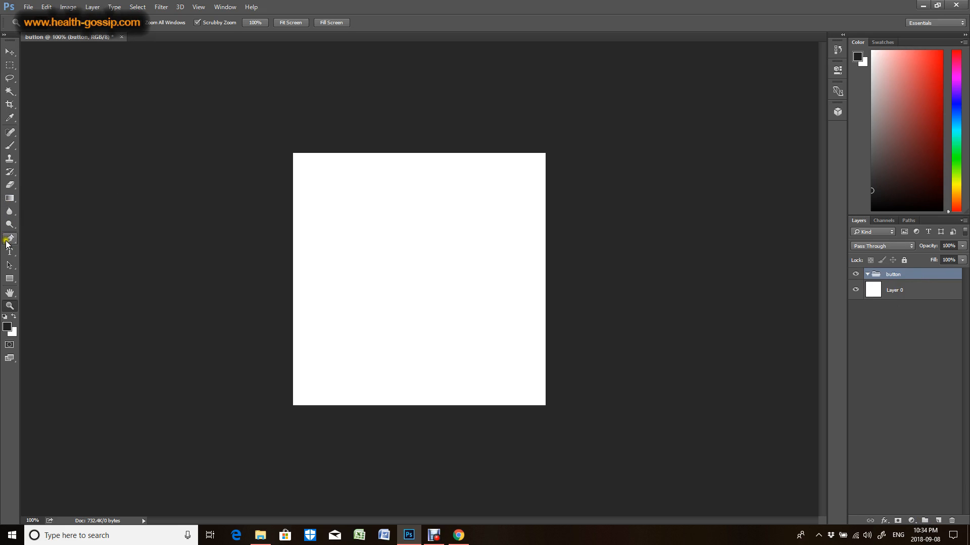
- Draw a dark rectangle about 380 px wide and 127 px high across the middle of the canvas, inside the button group
left_click(9, 278)
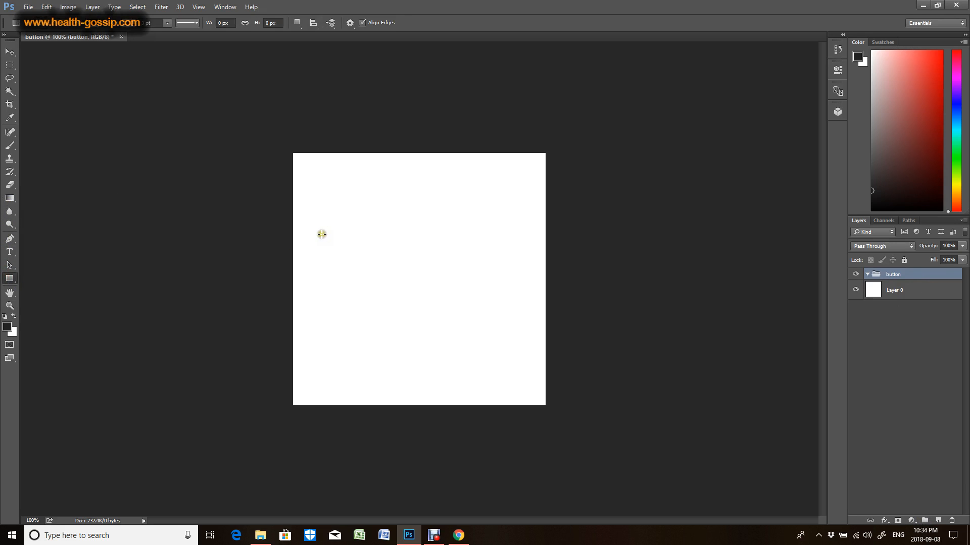
left_click_drag(321, 235, 514, 298)
left_click(810, 63)
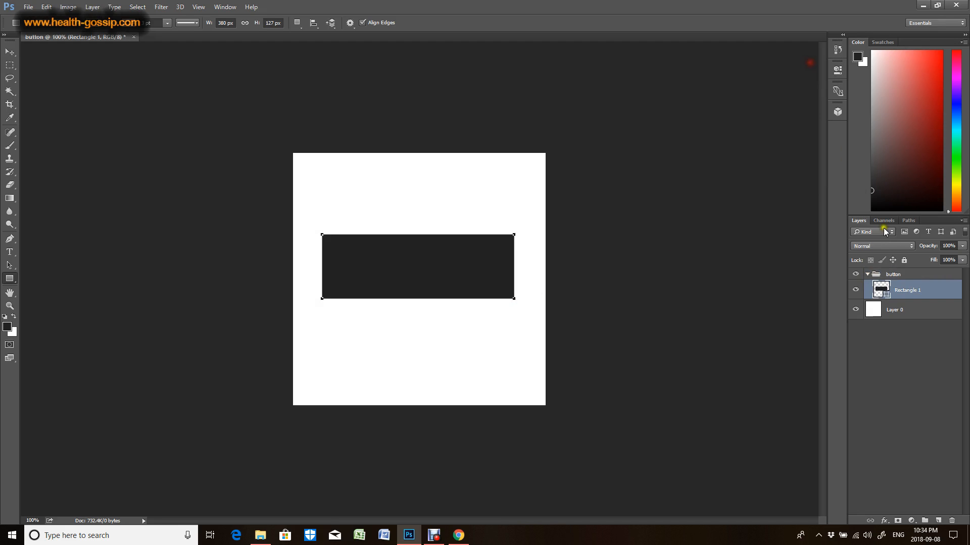
- Rasterize the rectangle layer and shift the rectangle slightly down and left, near the vertical middle of the canvas
right_click(908, 294)
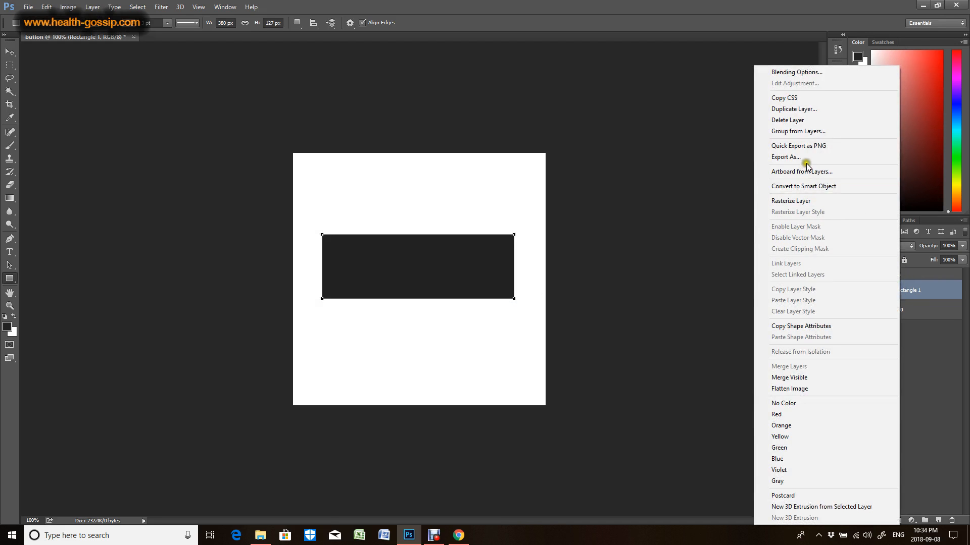
left_click(801, 201)
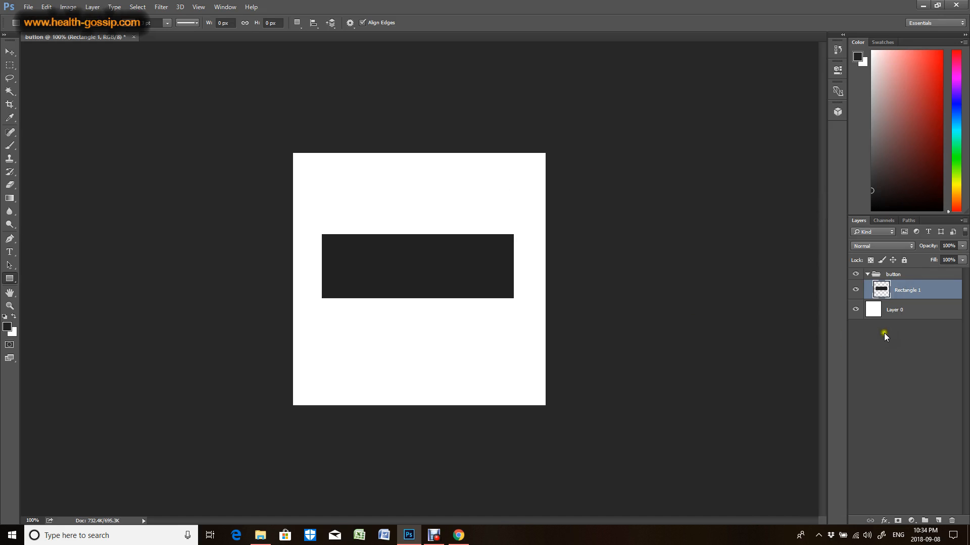
left_click(9, 51)
left_click_drag(383, 244, 380, 252)
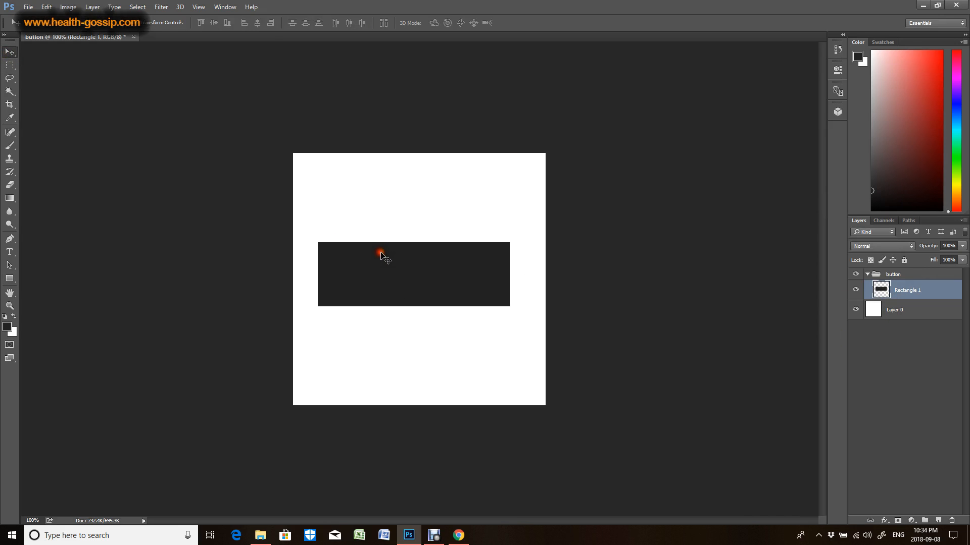
- Add an empty layer between Layer 0 and the button group, and toggle the rectangle's visibility off and back on
left_click(904, 310)
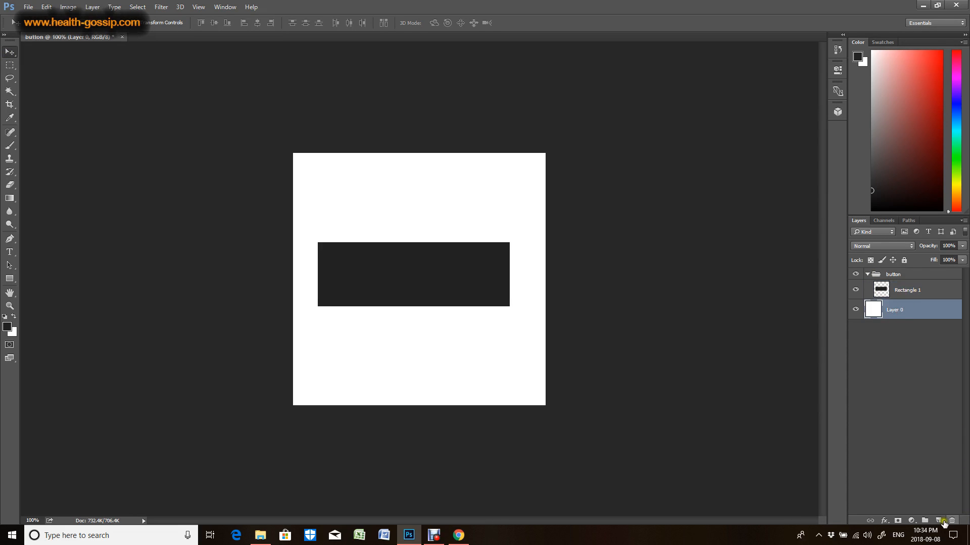
left_click(943, 522)
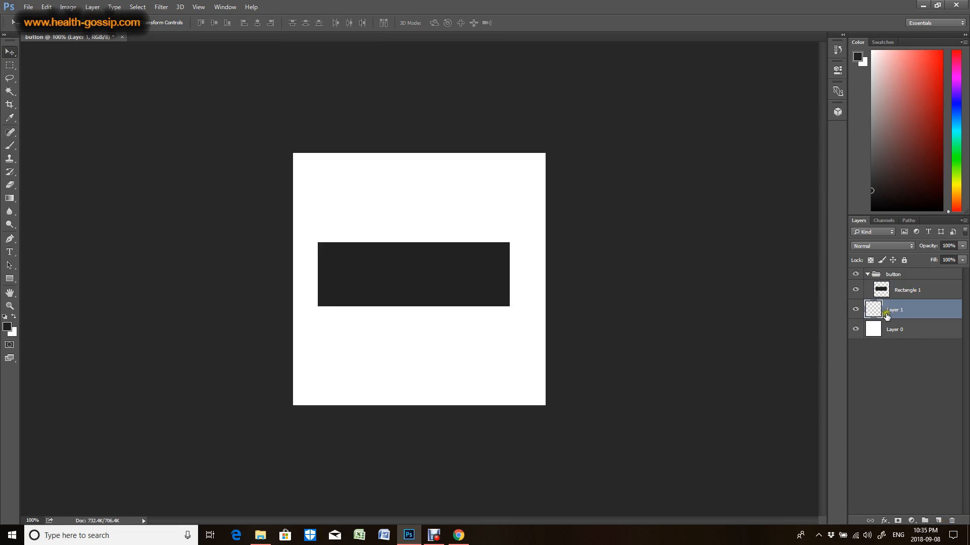
left_click(856, 292)
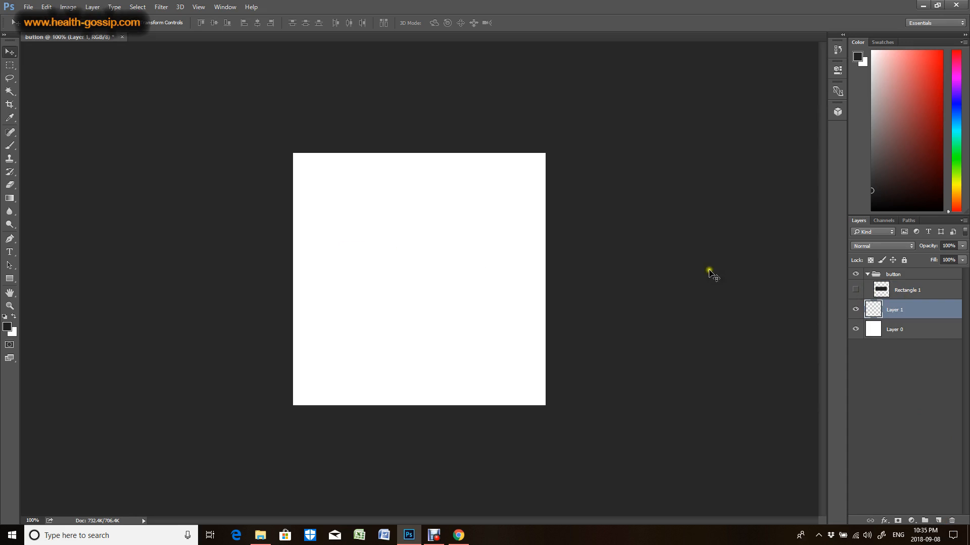
left_click(855, 292)
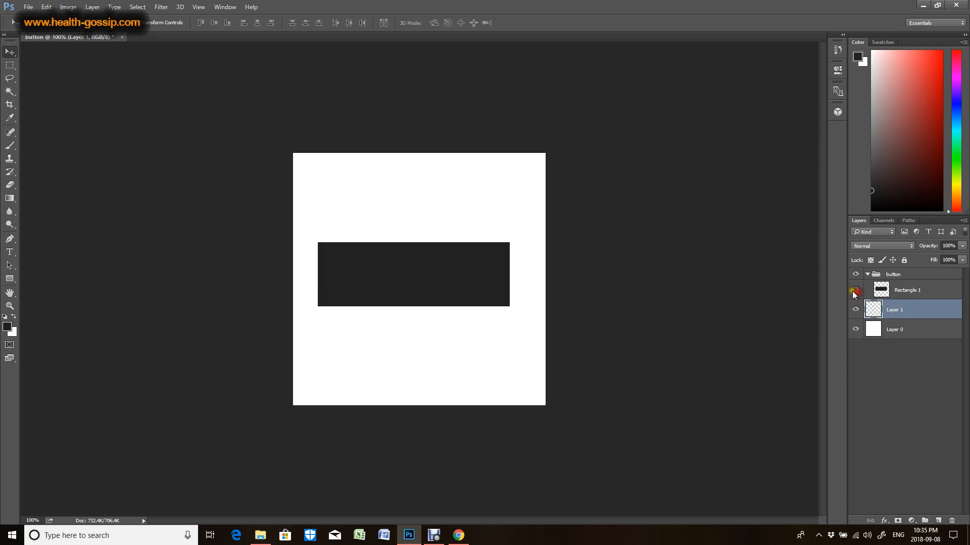
- Choose the Brush tool and enlarge the soft round tip to nearly twice the rectangle's height
left_click(10, 147)
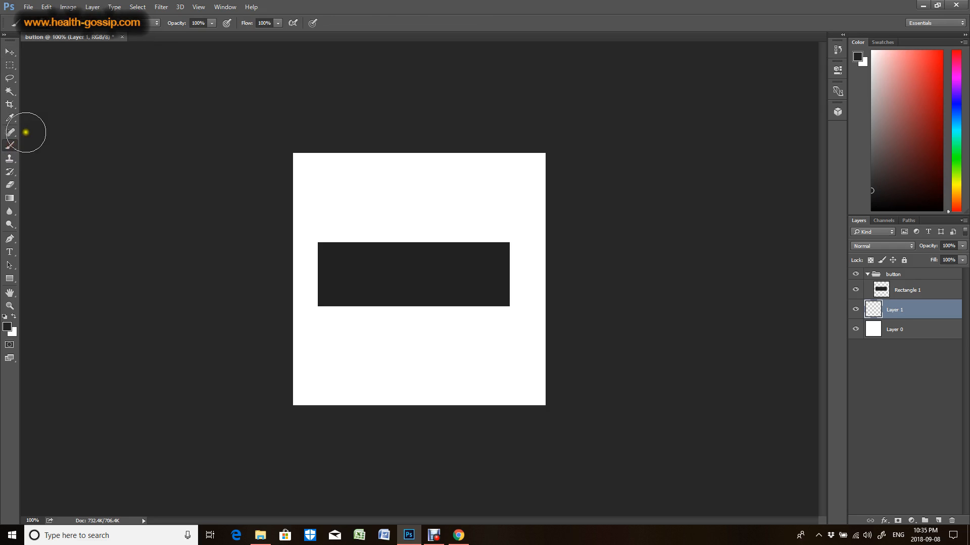
right_click(61, 39)
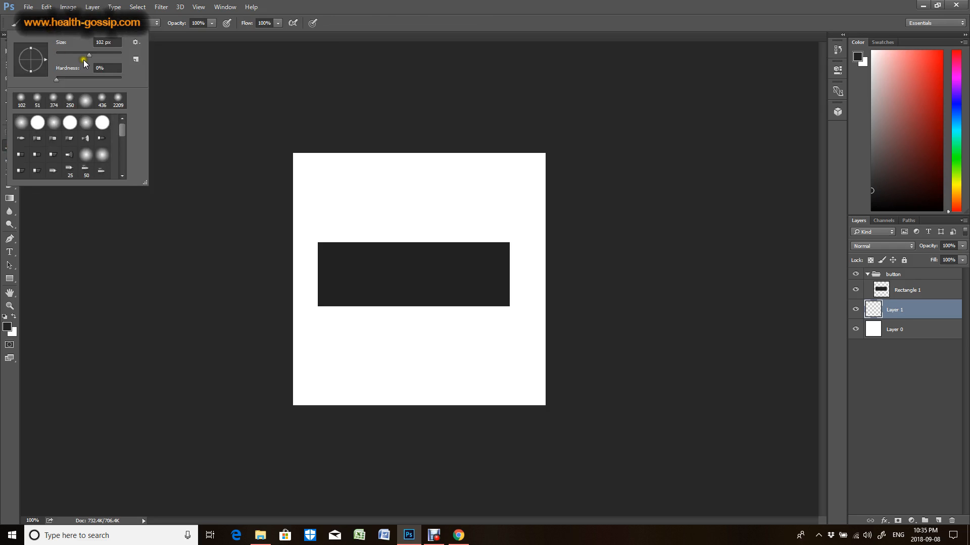
left_click(101, 55)
left_click_drag(101, 54, 108, 54)
left_click(354, 270)
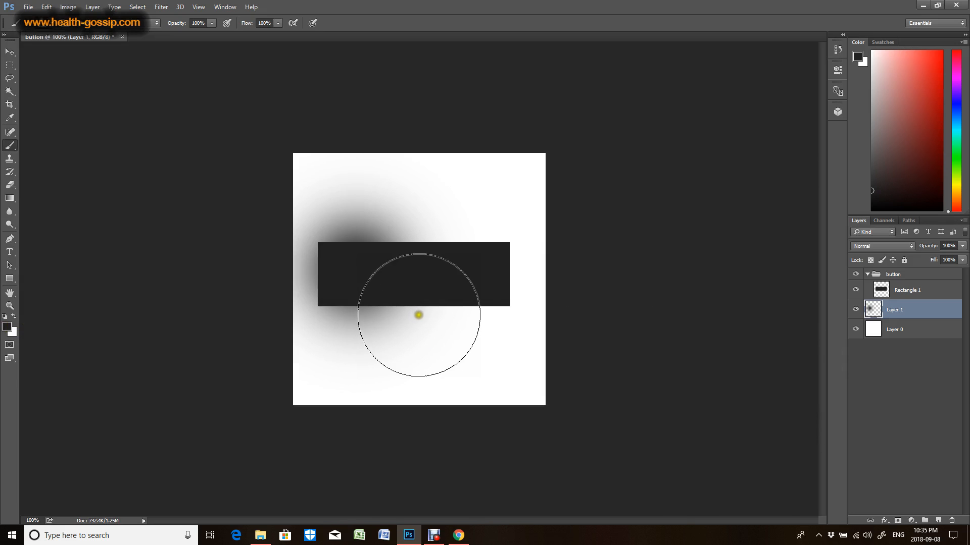
left_click(10, 51)
mouse_move(340, 283)
left_mouse_down()
mouse_move(397, 286)
mouse_move(342, 277)
mouse_move(320, 247)
mouse_move(329, 250)
left_mouse_up()
key("ctrl+z")
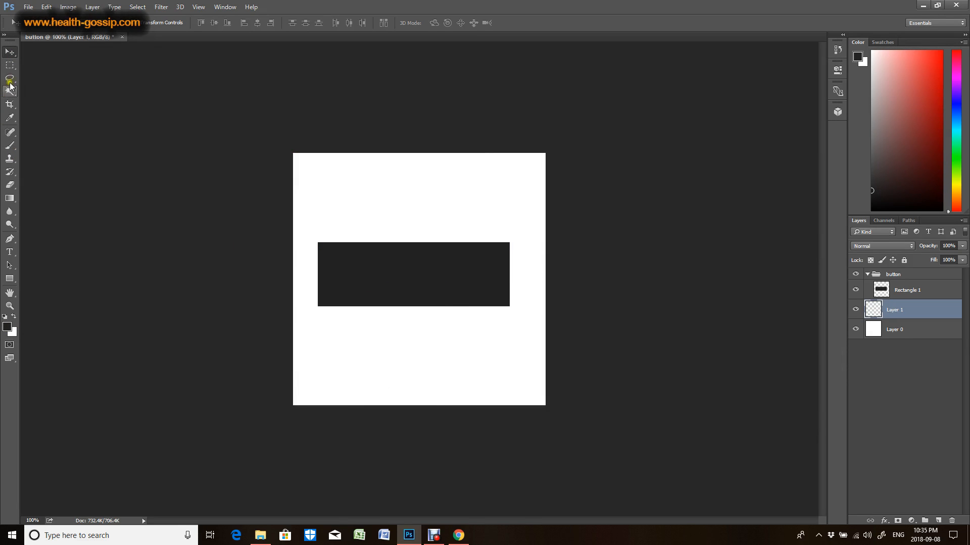
- Paint a single soft dark brush dab on Layer 1, centered behind the rectangle
left_click(10, 146)
left_click(416, 272)
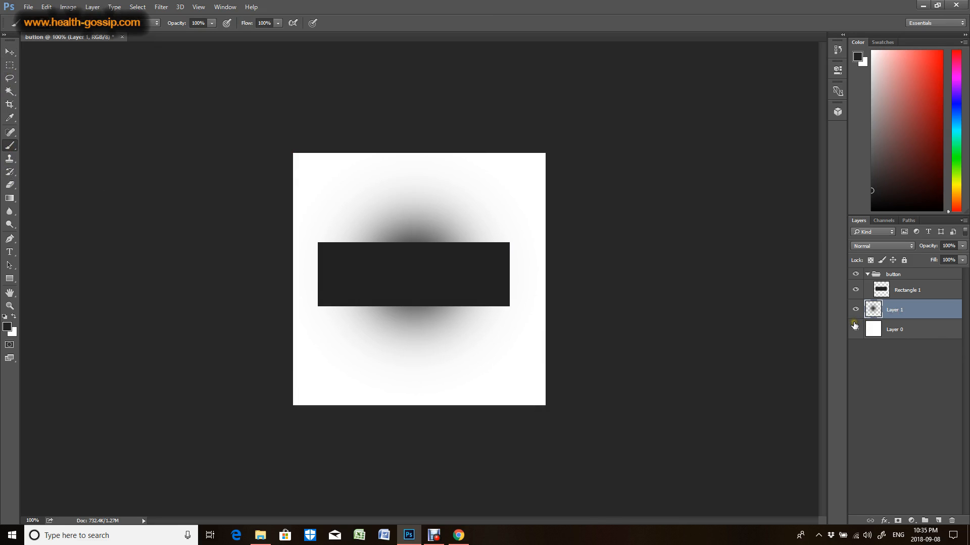
- Apply a Perspective transform to the dab, swapping its top two corners across each other to form an hourglass shape
key("ctrl+t")
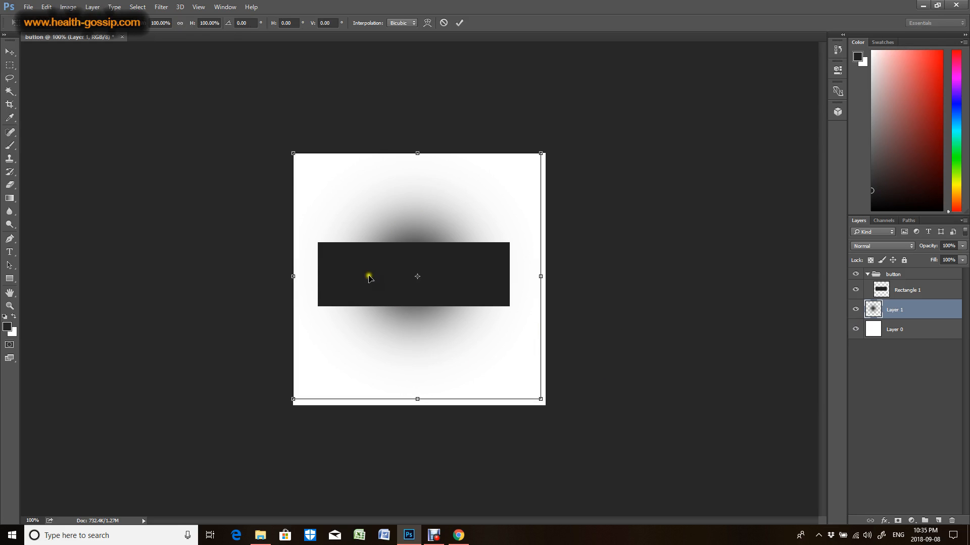
left_click(43, 7)
mouse_move(76, 215)
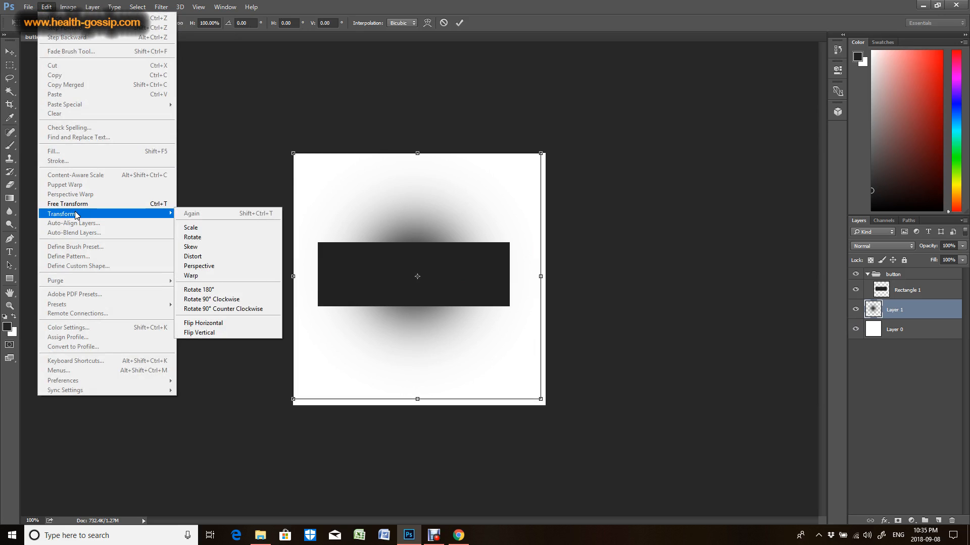
left_click(204, 266)
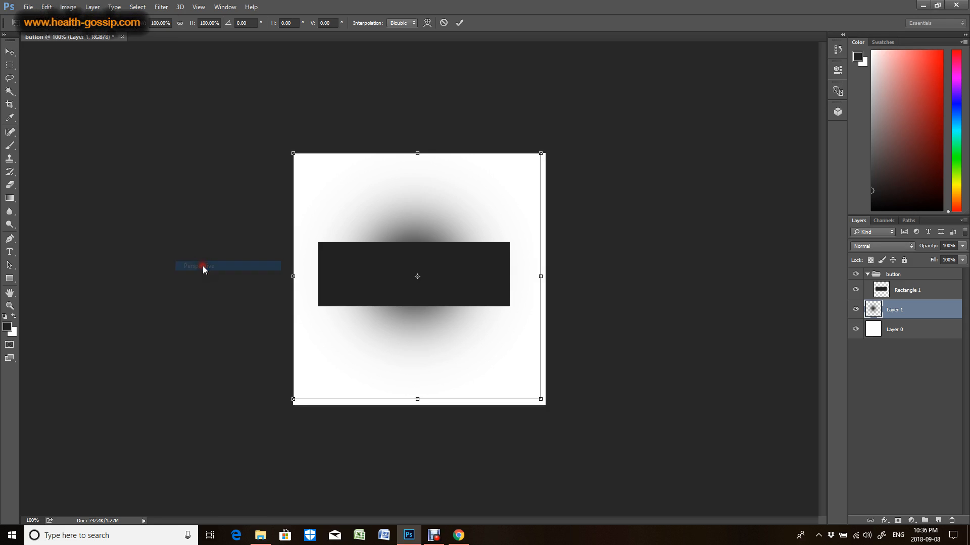
left_click(293, 153)
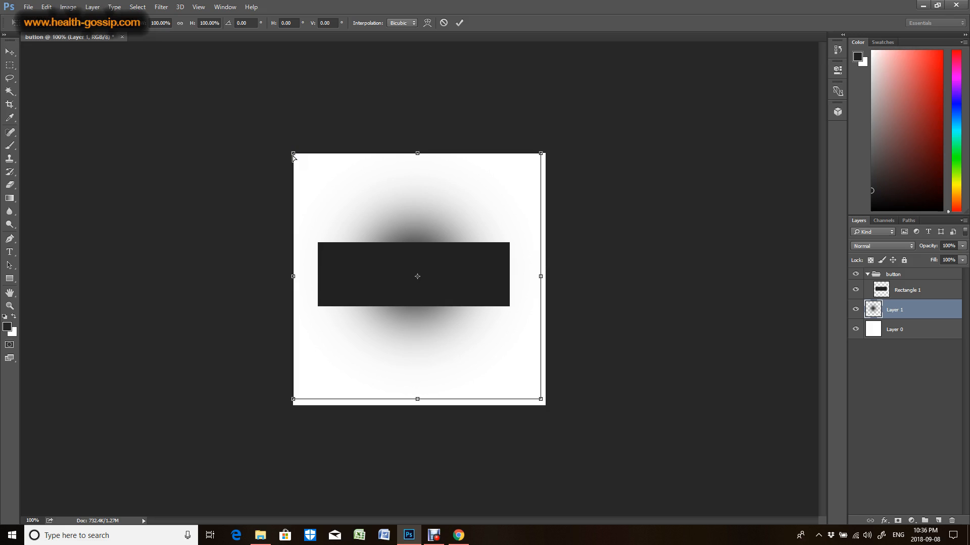
left_click_drag(293, 156, 515, 285)
left_click_drag(519, 295, 541, 328)
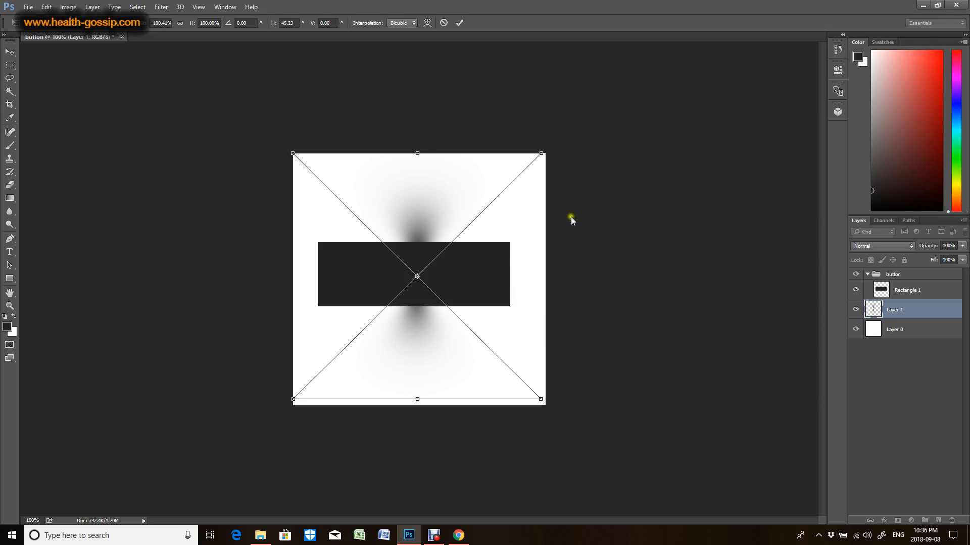
left_click(433, 184)
key("b")
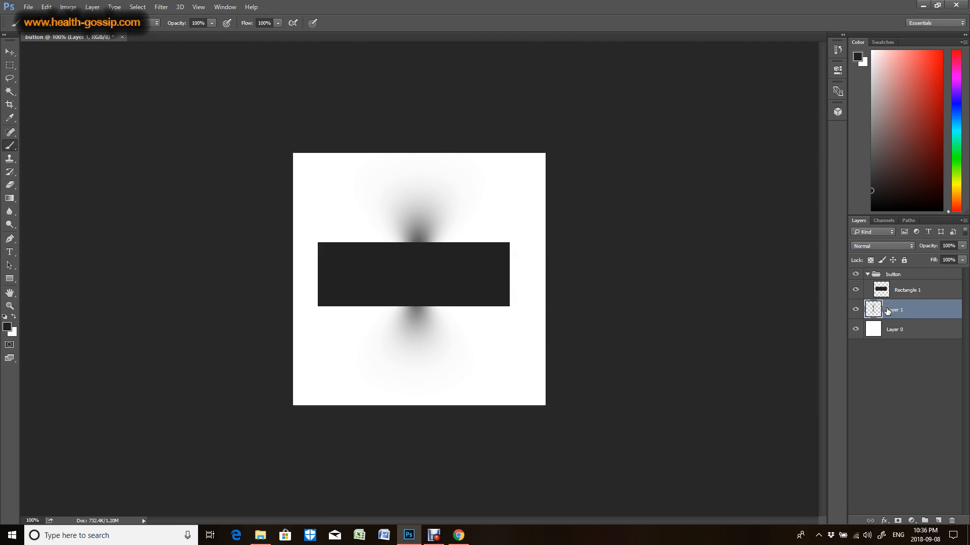
- Hide the rectangle, then select and delete the lower half of the hourglass shape on Layer 1 and deselect
left_click(857, 290)
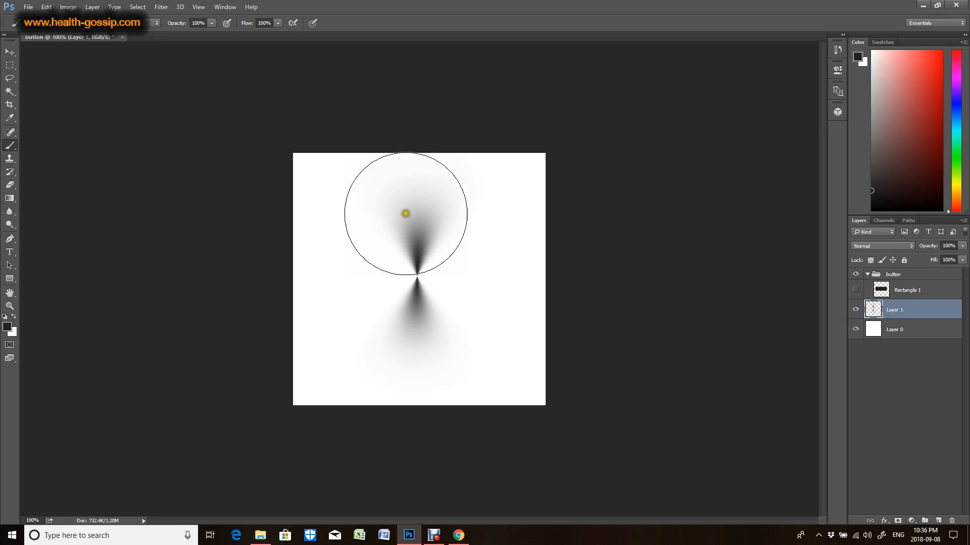
left_click(13, 65)
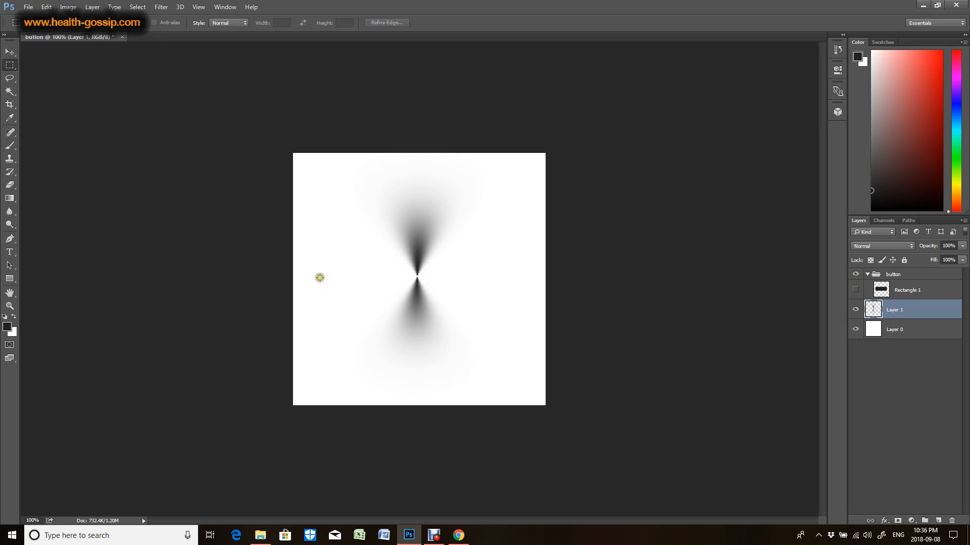
left_click_drag(313, 279, 637, 444)
left_click_drag(427, 334, 414, 329)
key("Up")
key("Up")
key("Up")
key("Up")
key("Up")
key("Up")
key("Delete")
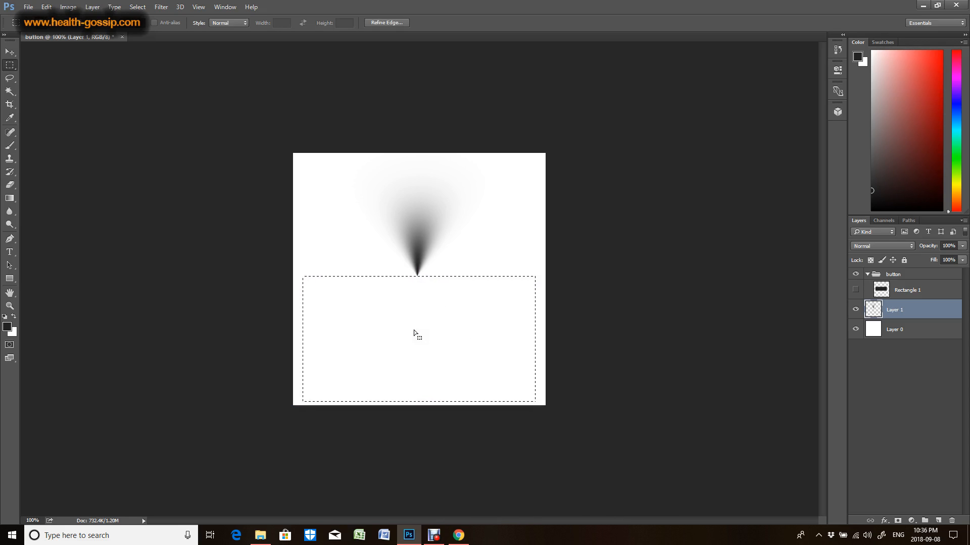
left_click(494, 232)
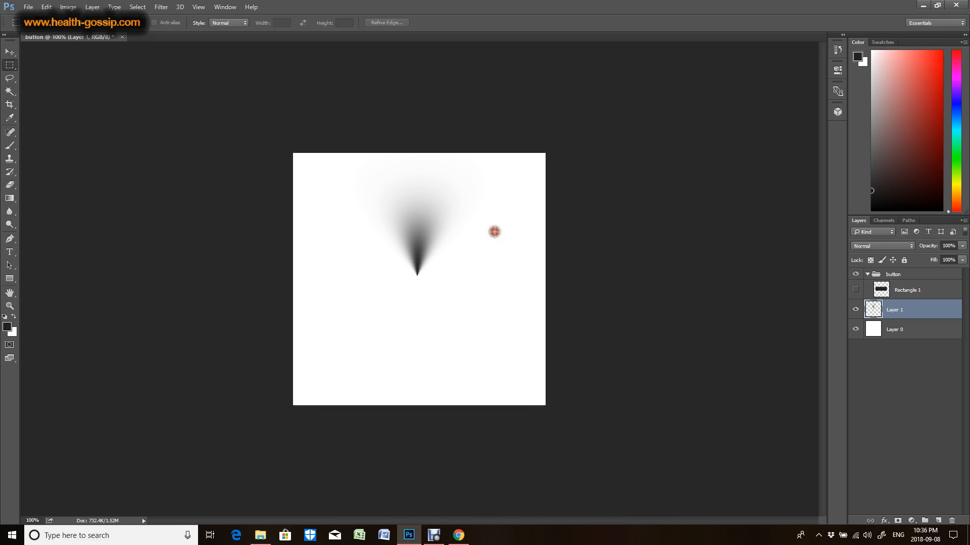
- Show the rectangle again, then rotate Layer 1's shadow 90° and move its tip to the rectangle's left edge
left_click(854, 290)
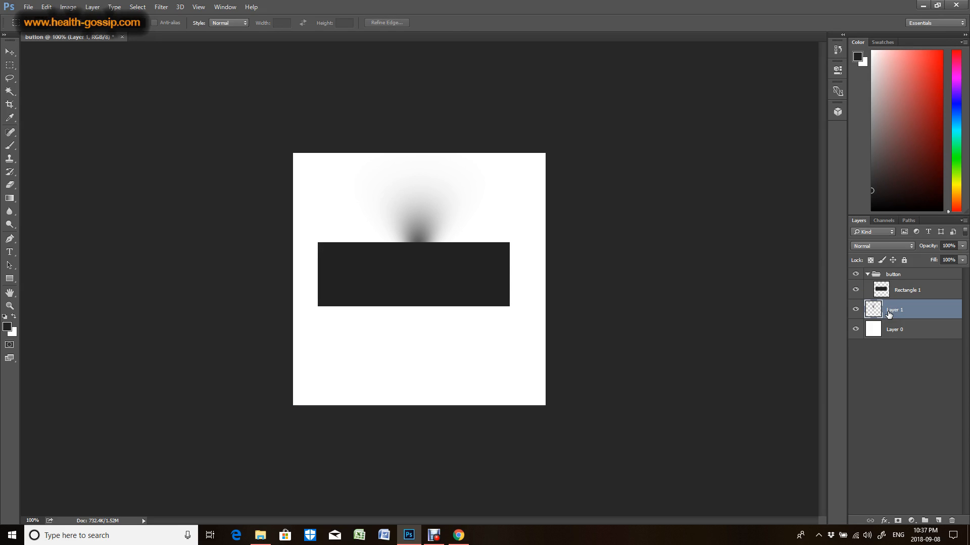
key("ctrl+t")
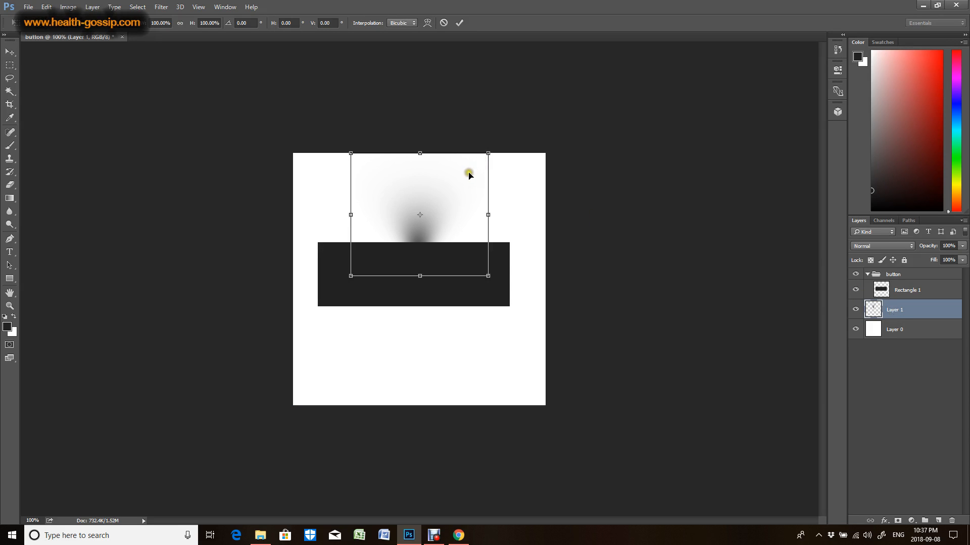
left_click_drag(352, 144, 426, 239)
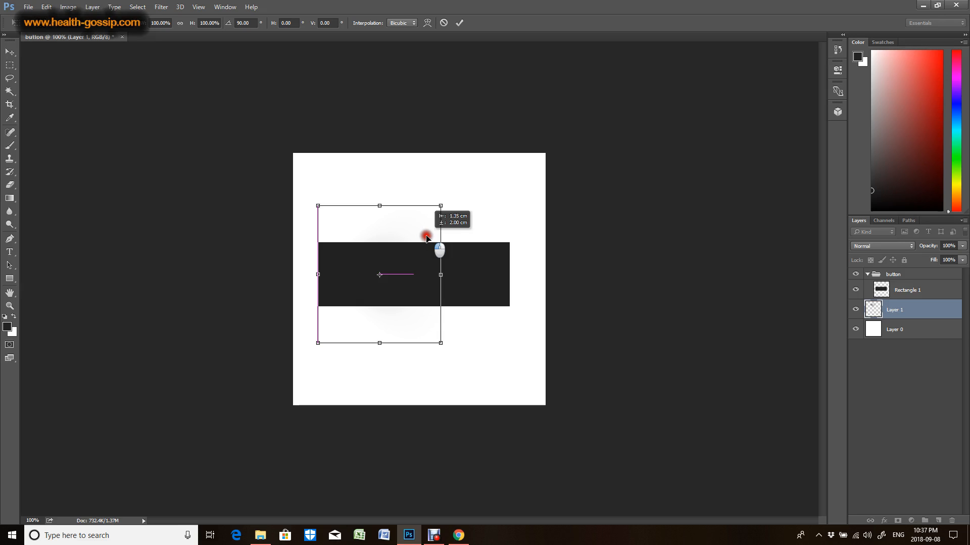
left_click_drag(427, 238, 427, 239)
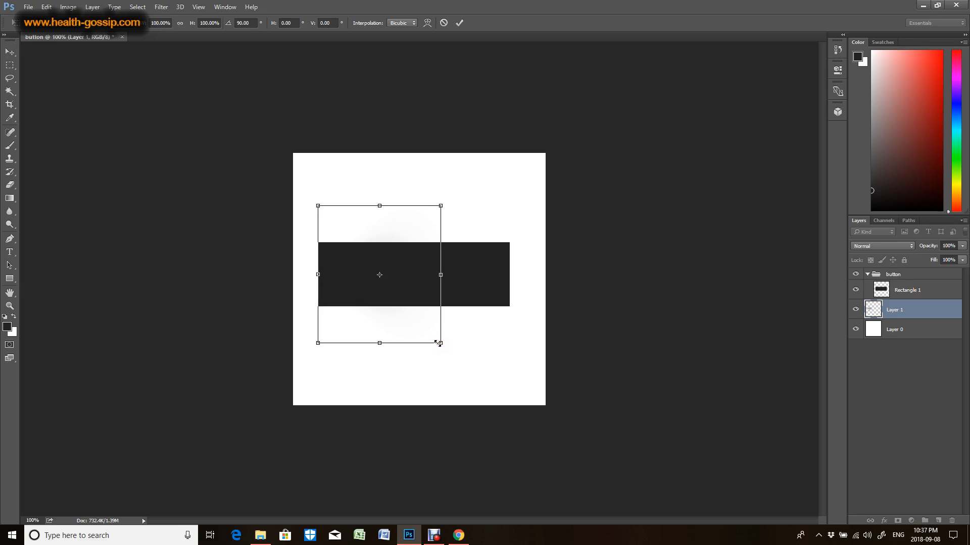
- Scale the rotated shadow to about 250%, keeping its tip at the rectangle's left edge, and apply the transform
left_click_drag(438, 343, 604, 461)
left_click_drag(493, 368, 490, 291)
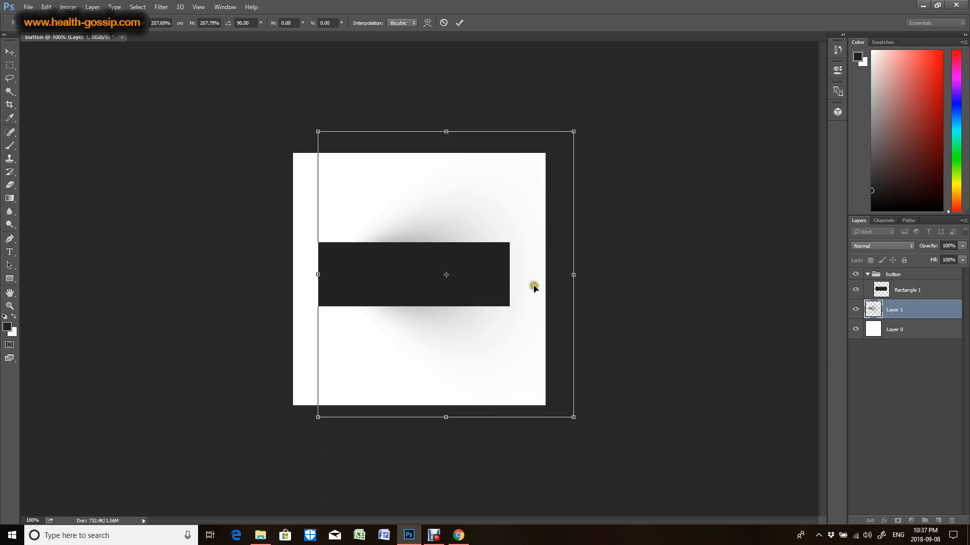
left_click_drag(572, 417, 626, 451)
left_click_drag(480, 346, 485, 320)
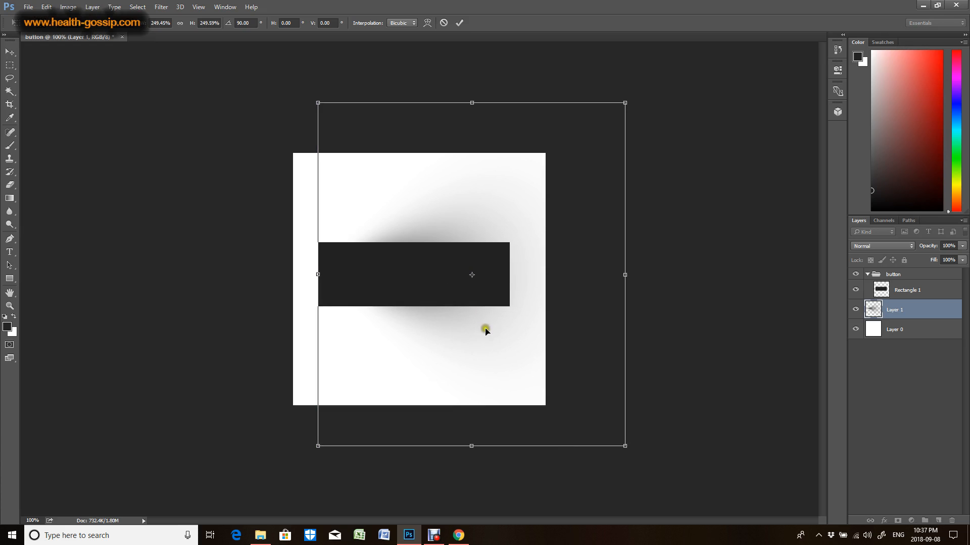
double_click(564, 284)
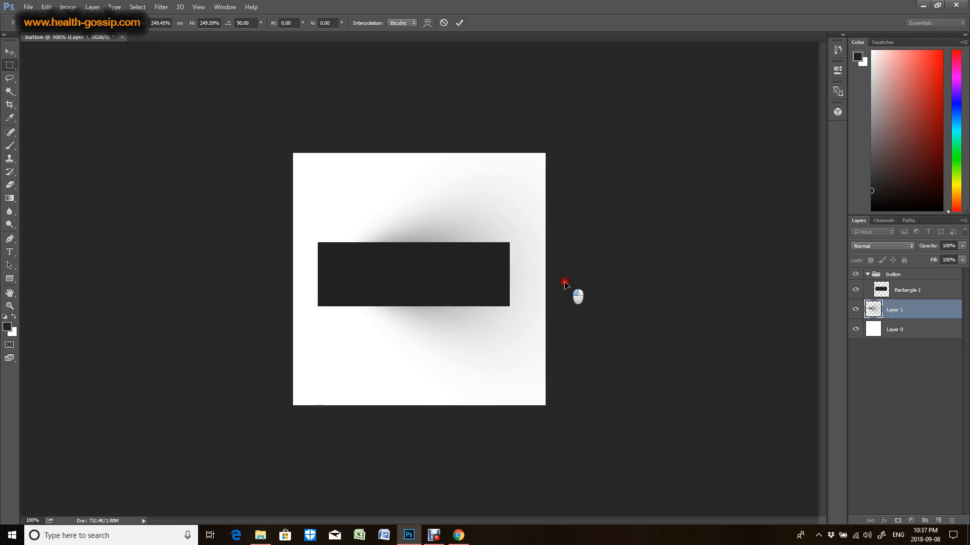
- Add a near-white Color Overlay effect at 100% opacity to the Rectangle 1 layer
left_click(896, 292)
left_click(886, 519)
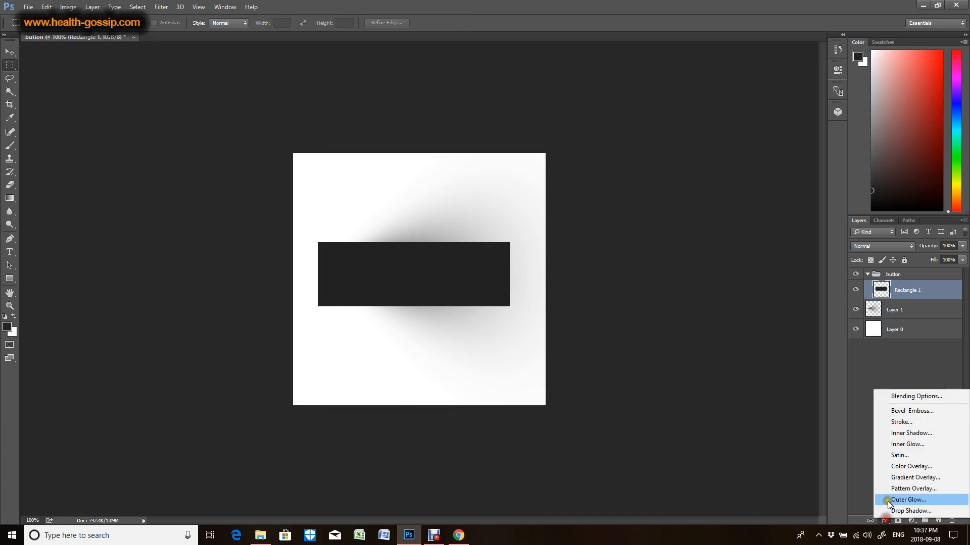
left_click(901, 467)
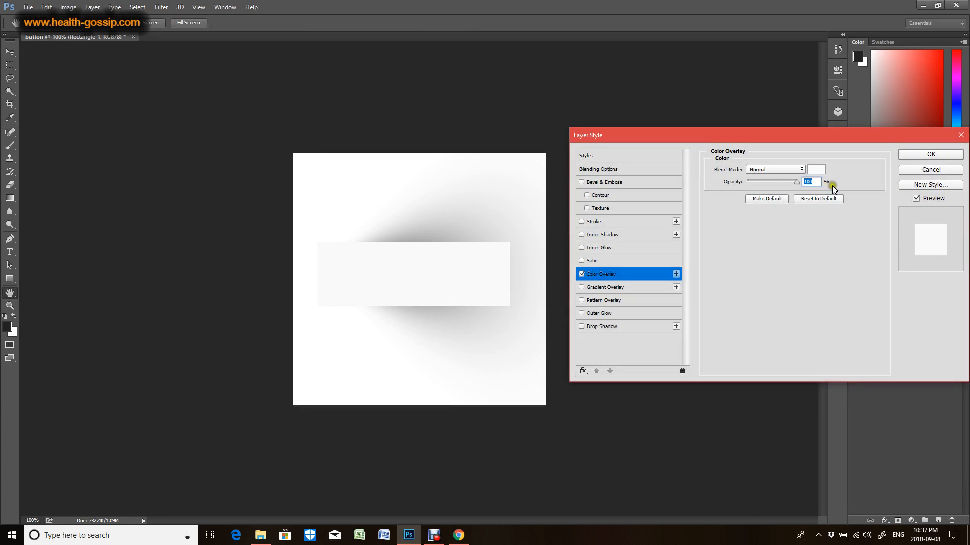
left_click(916, 154)
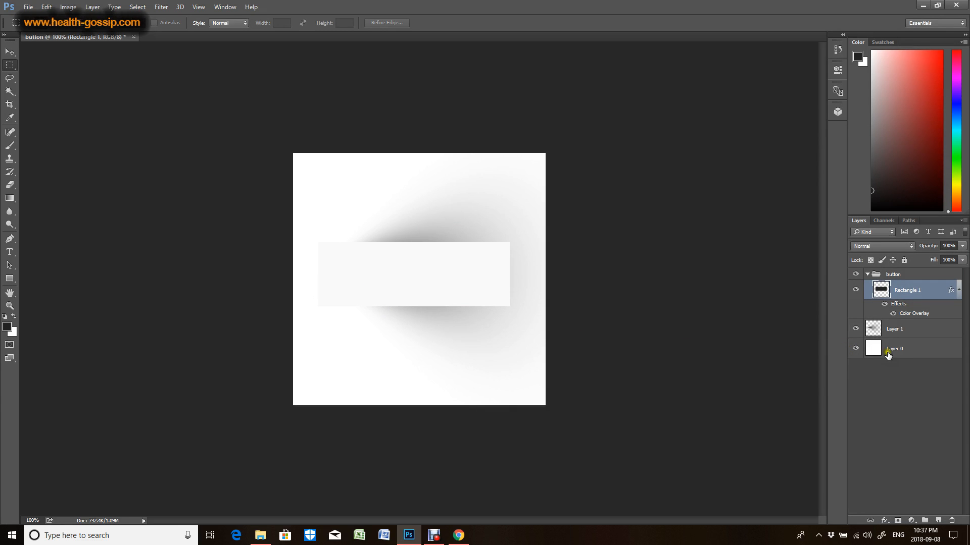
- Change Rectangle 1's Color Overlay to a strong medium blue with a hue of 208°
double_click(905, 313)
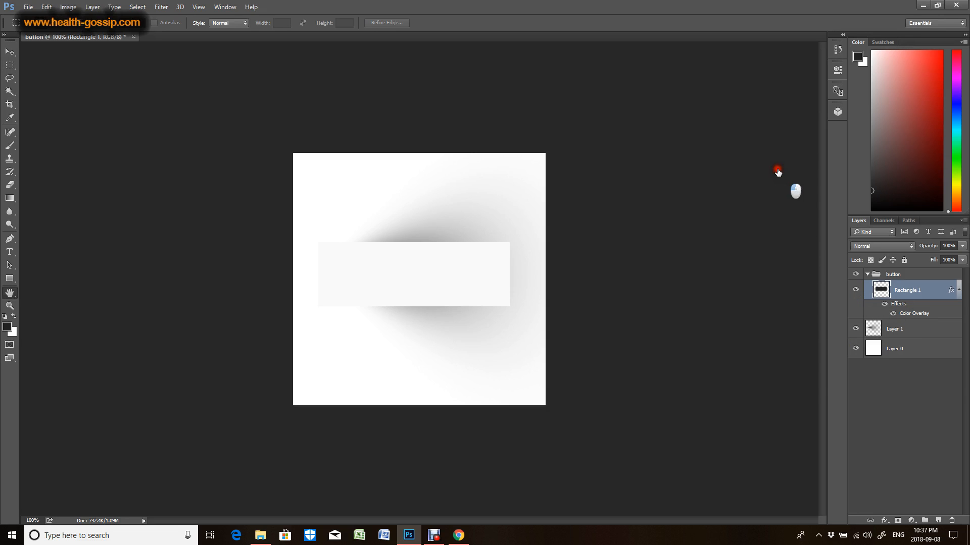
left_click(816, 170)
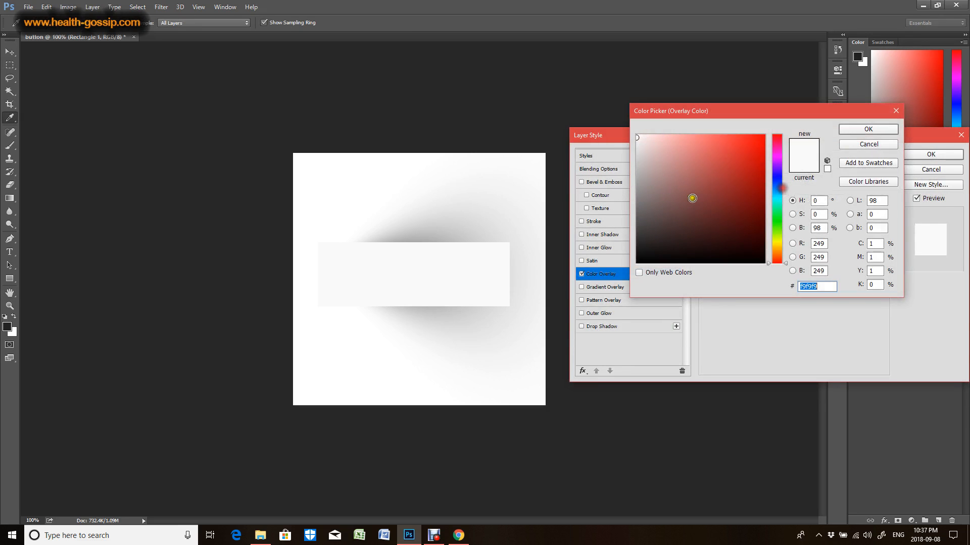
mouse_move(633, 136)
left_mouse_down()
mouse_move(692, 218)
mouse_move(703, 211)
left_mouse_up()
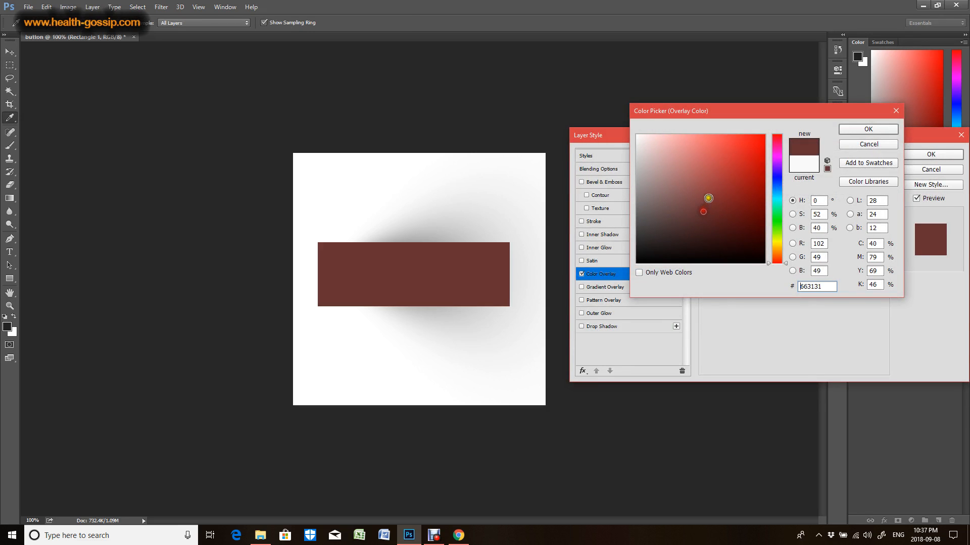
left_click(776, 189)
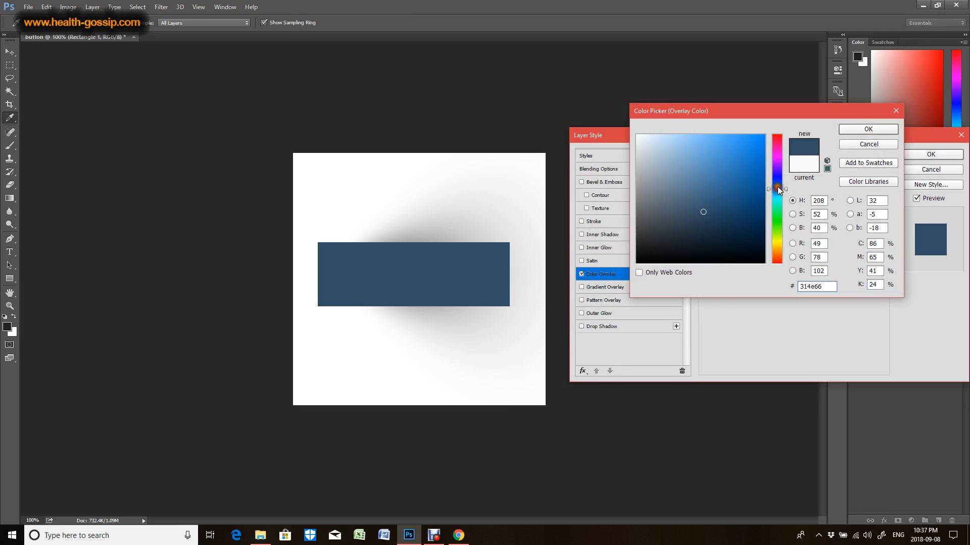
left_click_drag(730, 161, 731, 149)
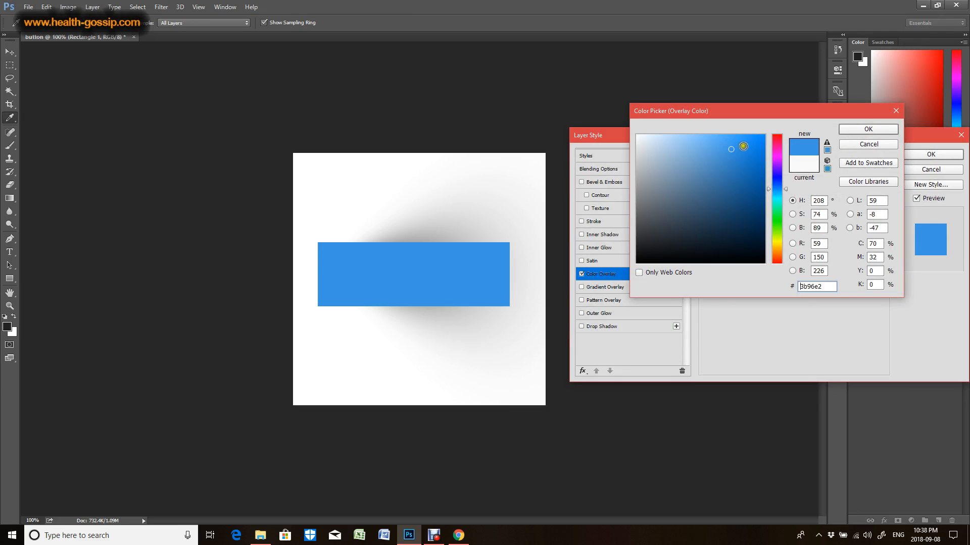
left_click(747, 144)
left_click(748, 159)
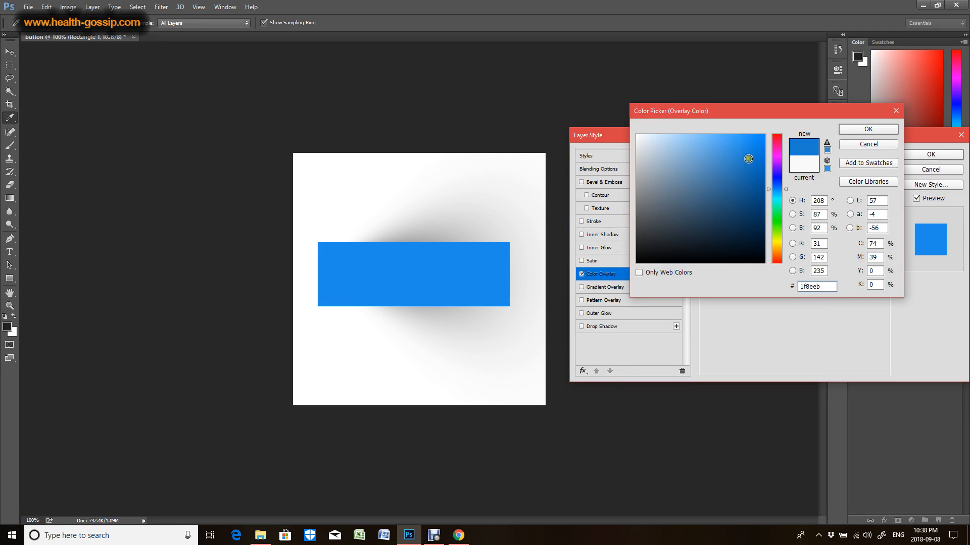
left_click(847, 132)
left_click(922, 157)
- Apply a Color Overlay in the same blue at 100% opacity to the Layer 0 background
left_click(883, 351)
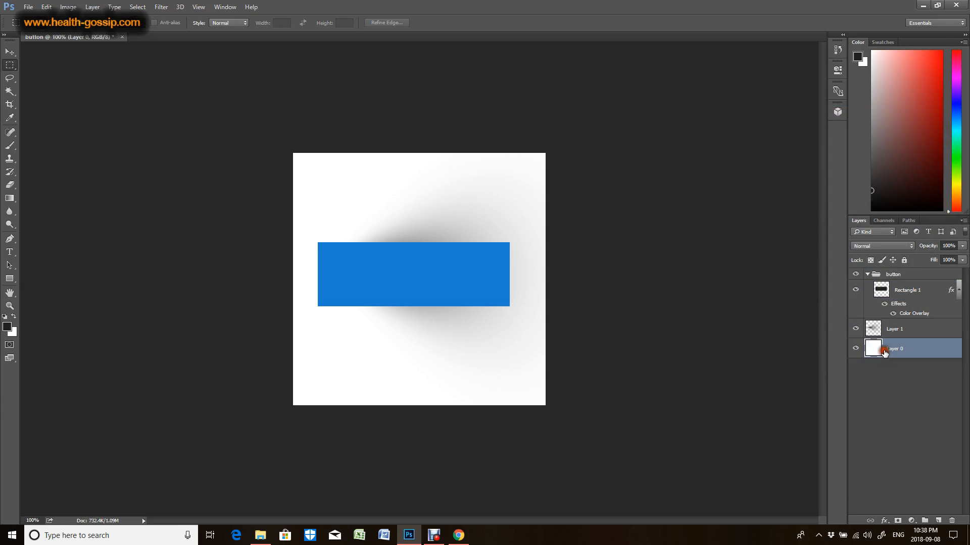
left_click(884, 520)
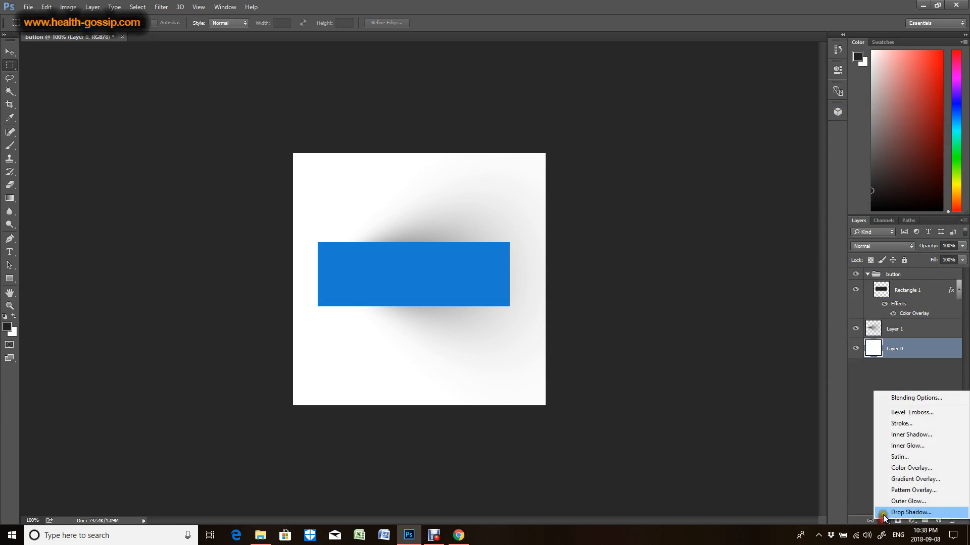
left_click(899, 469)
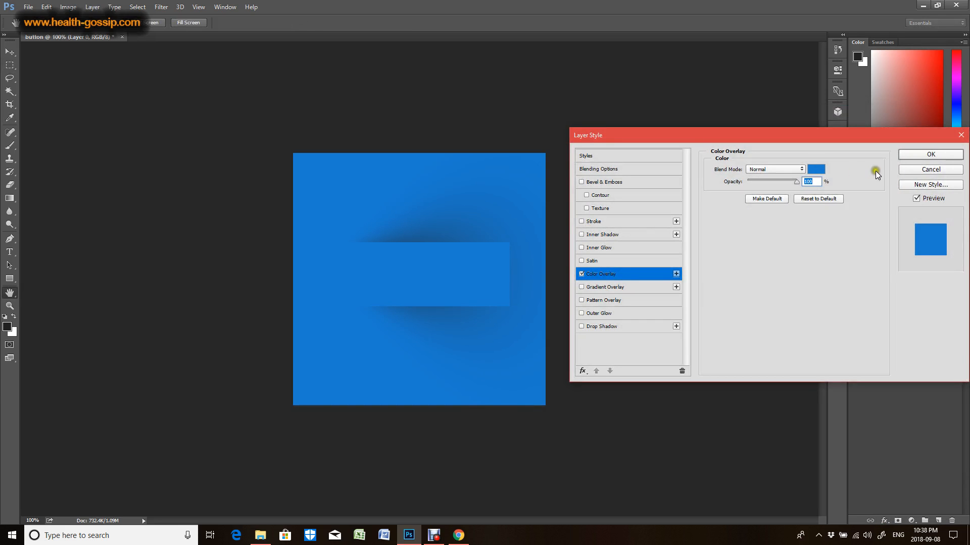
left_click(912, 159)
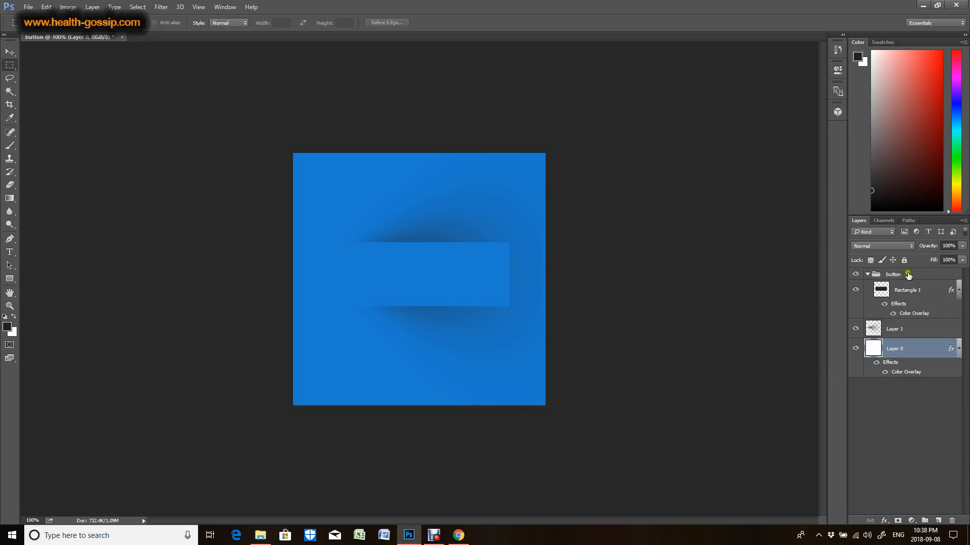
- Add the 30 pt text BUTTON on a layer above Rectangle 1 and move it onto the blue rectangle
left_click(902, 295)
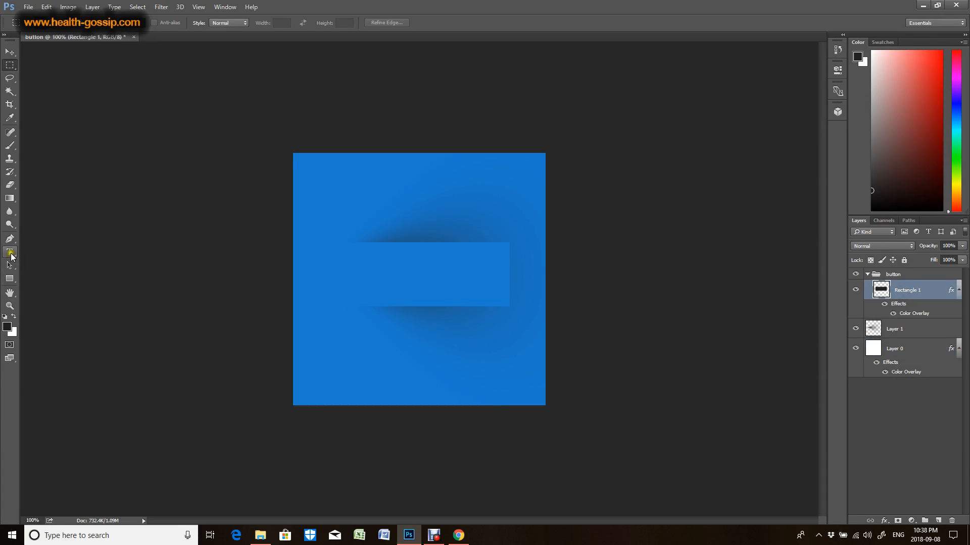
left_click(10, 251)
left_click(334, 350)
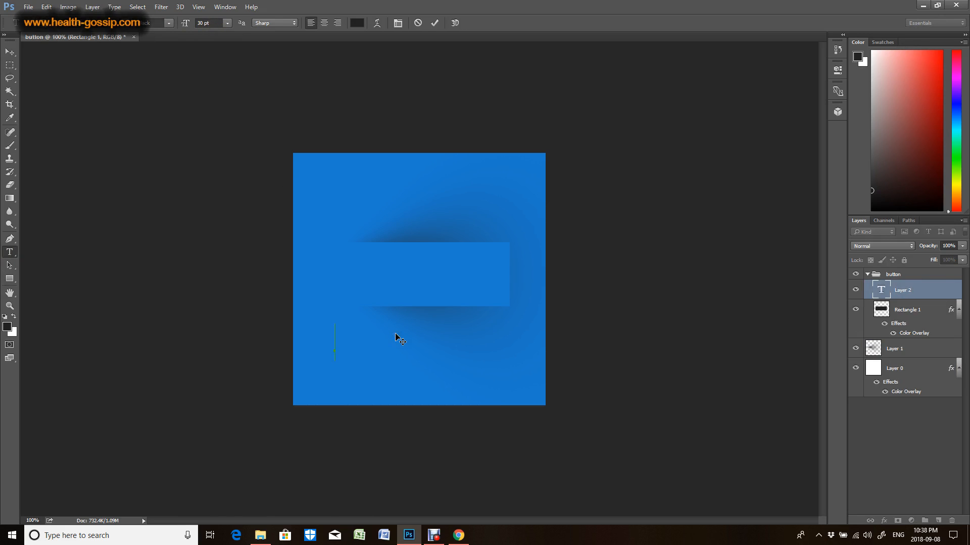
type("b")
key("BackSpace")
type("BUTTON")
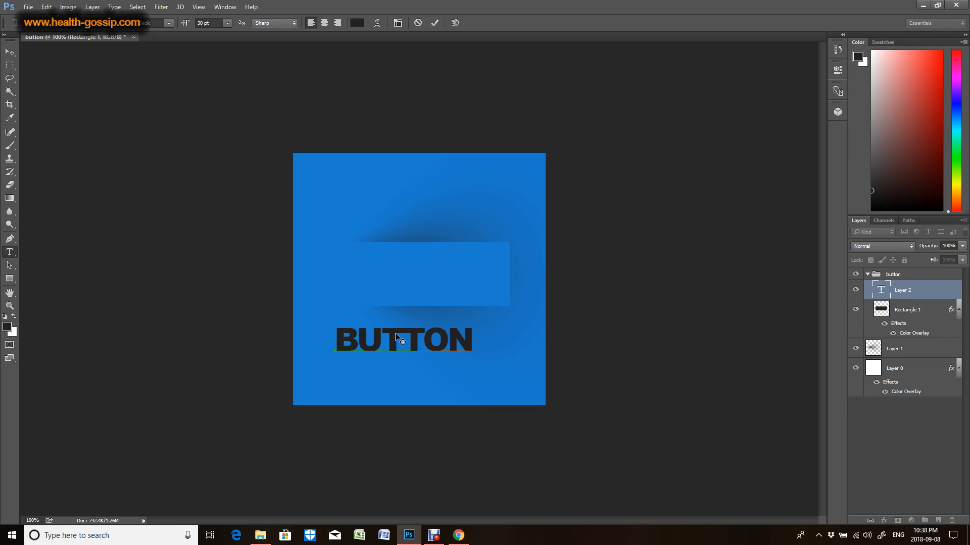
left_click(874, 294)
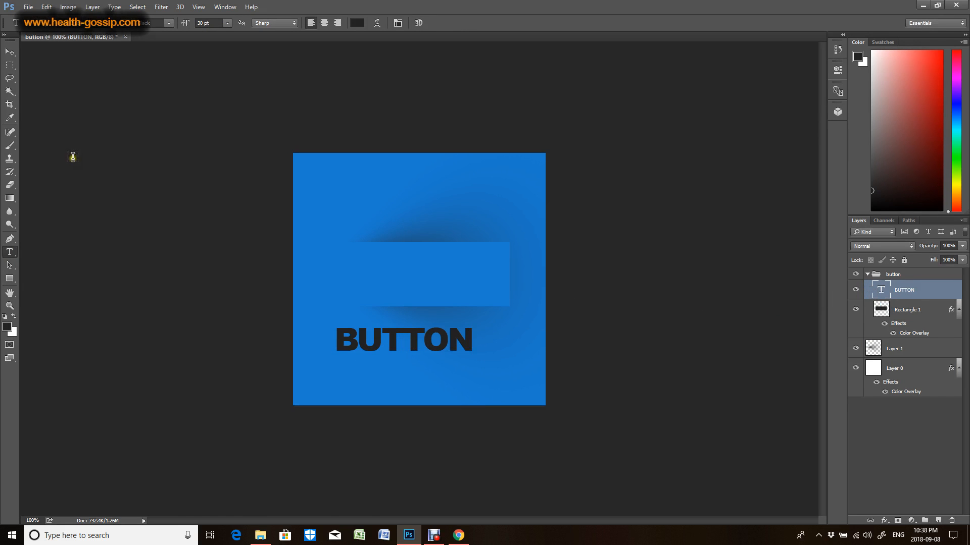
left_click(10, 52)
left_click_drag(407, 373, 428, 305)
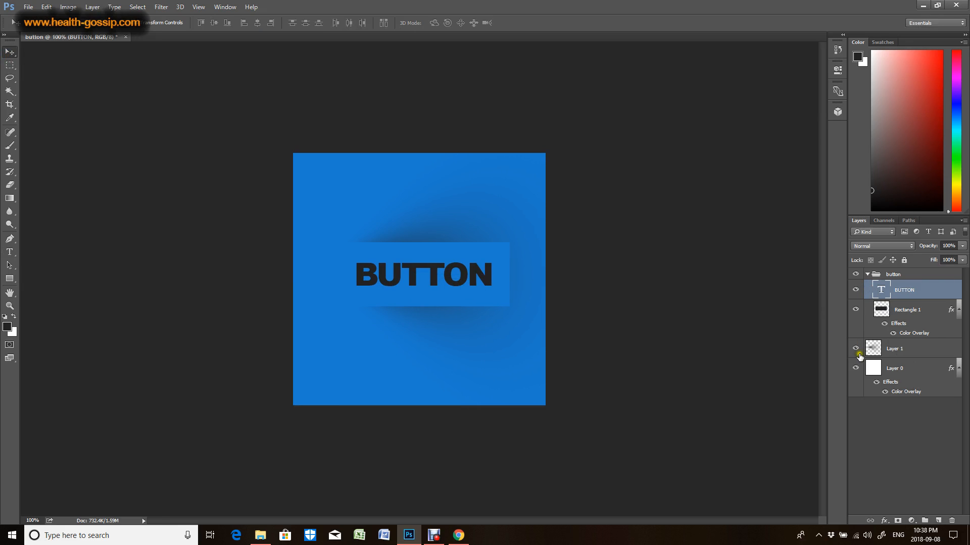
- Add an Inner Shadow to the BUTTON text with 100% opacity and a 111° angle
left_click(883, 521)
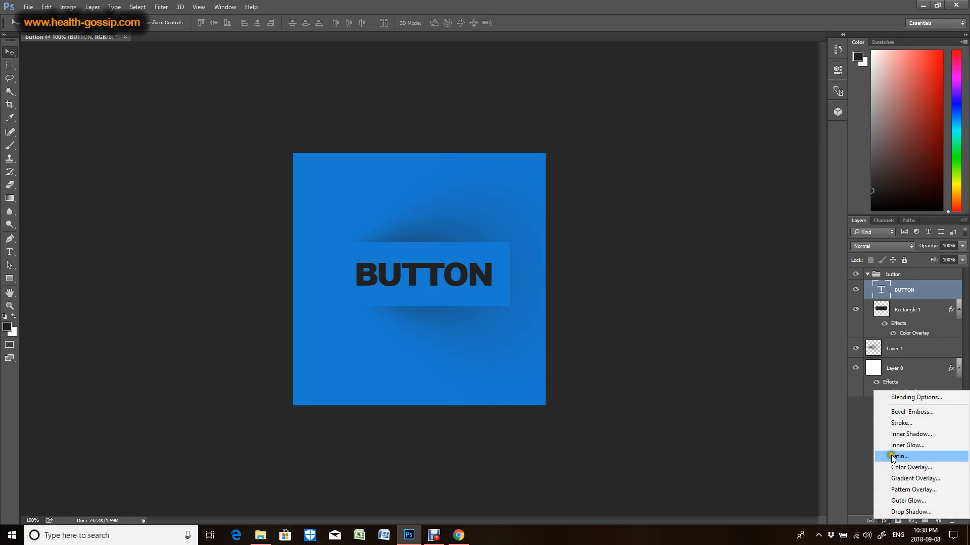
left_click(898, 436)
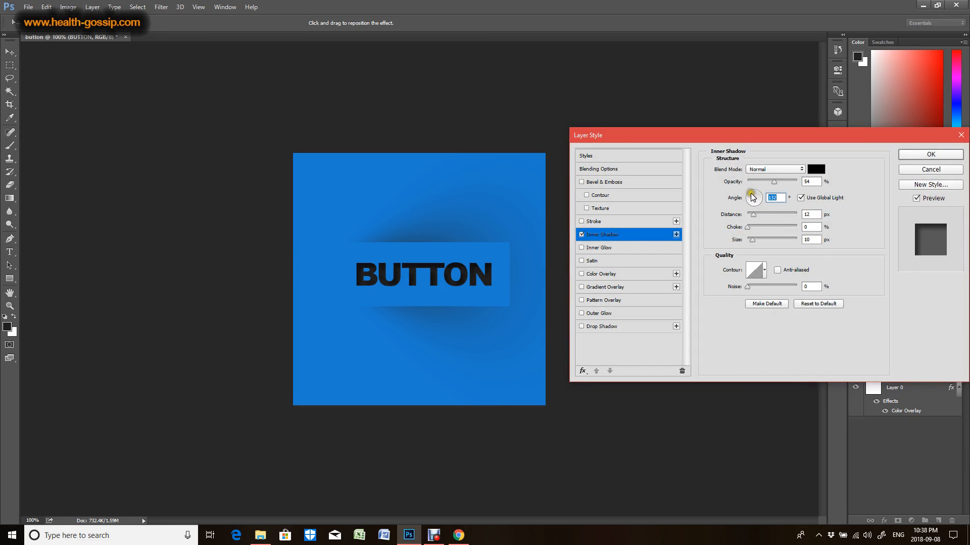
left_click(752, 197)
left_click(753, 195)
left_click_drag(777, 184, 797, 180)
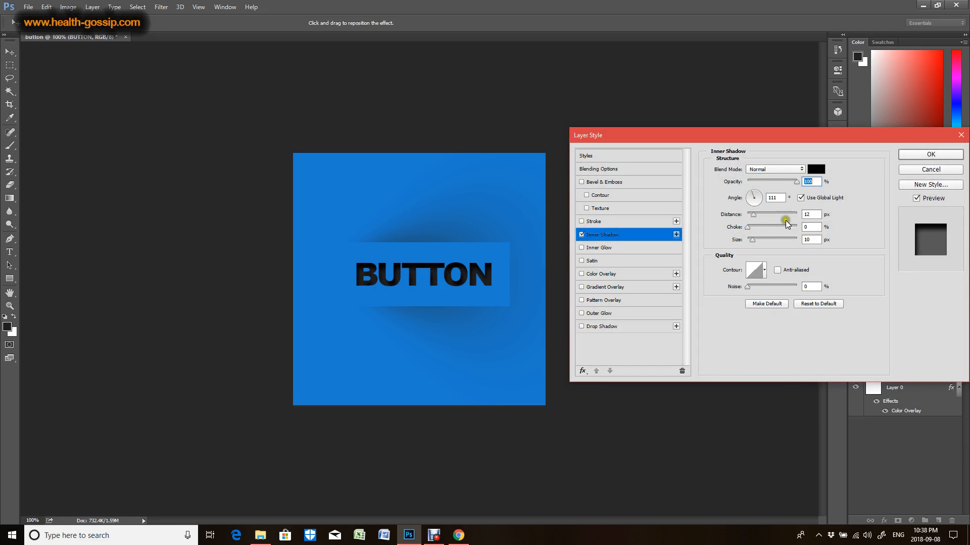
left_click(924, 155)
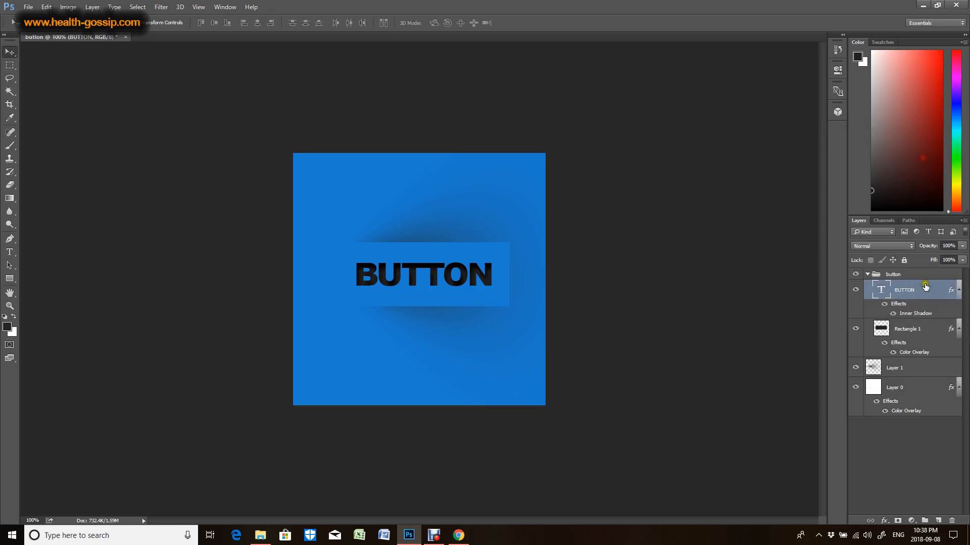
- Set the BUTTON text color to dark grey 2e2e2e
double_click(878, 290)
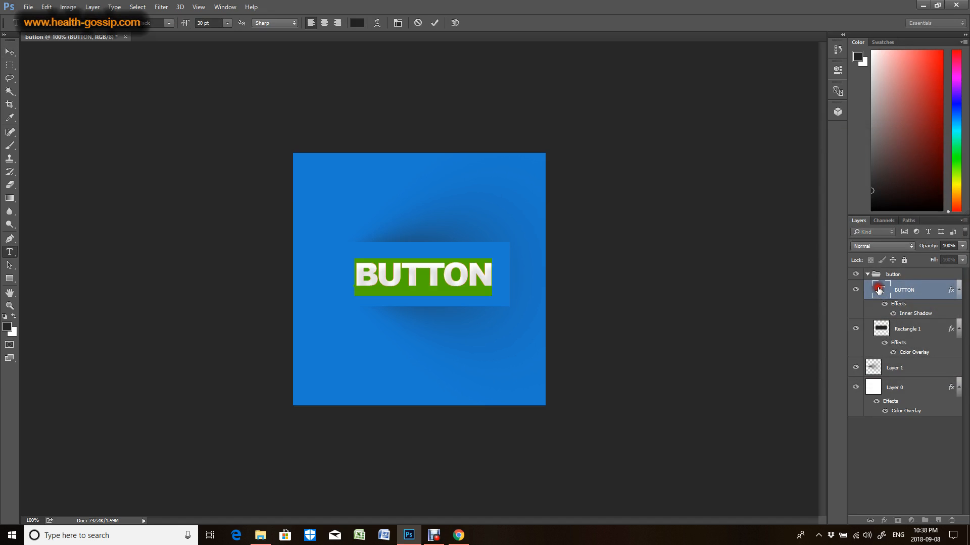
left_click(356, 23)
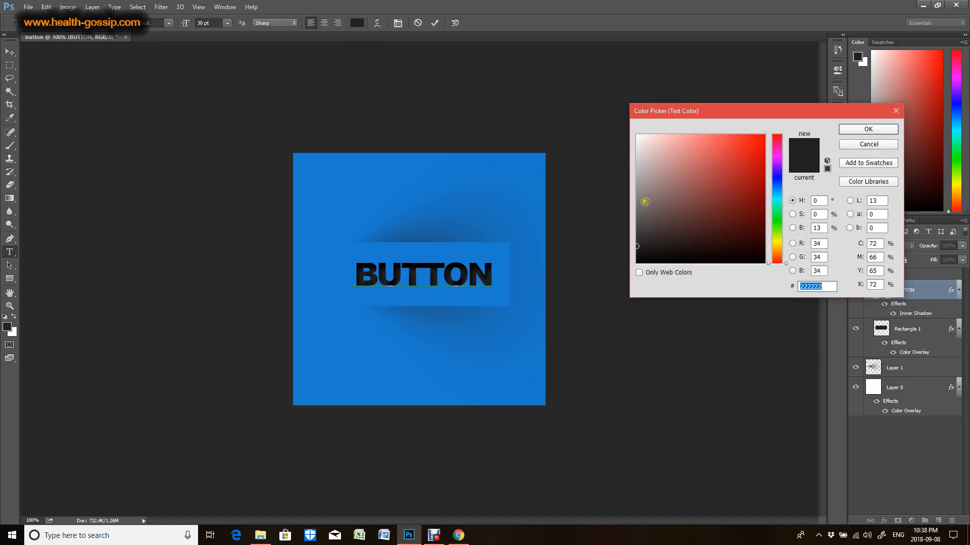
left_click(637, 240)
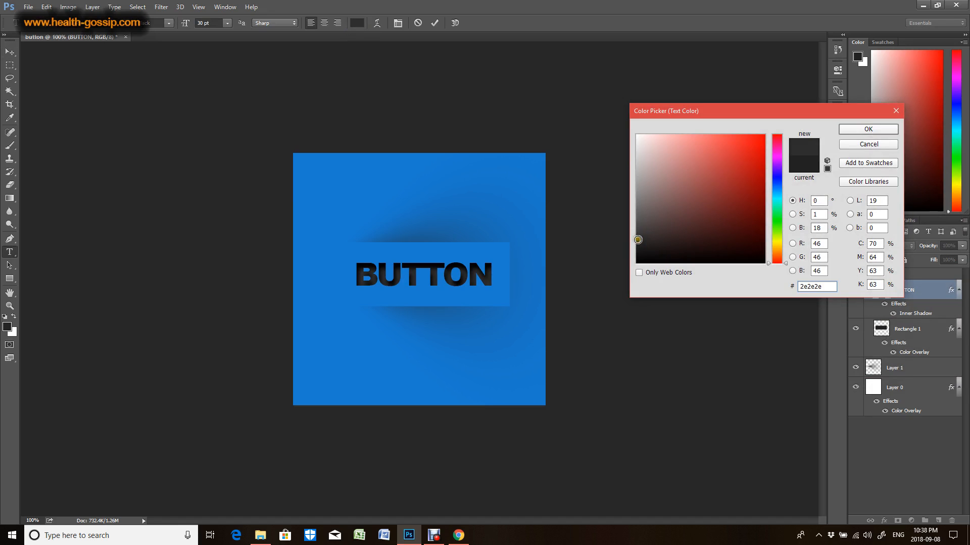
left_click(844, 126)
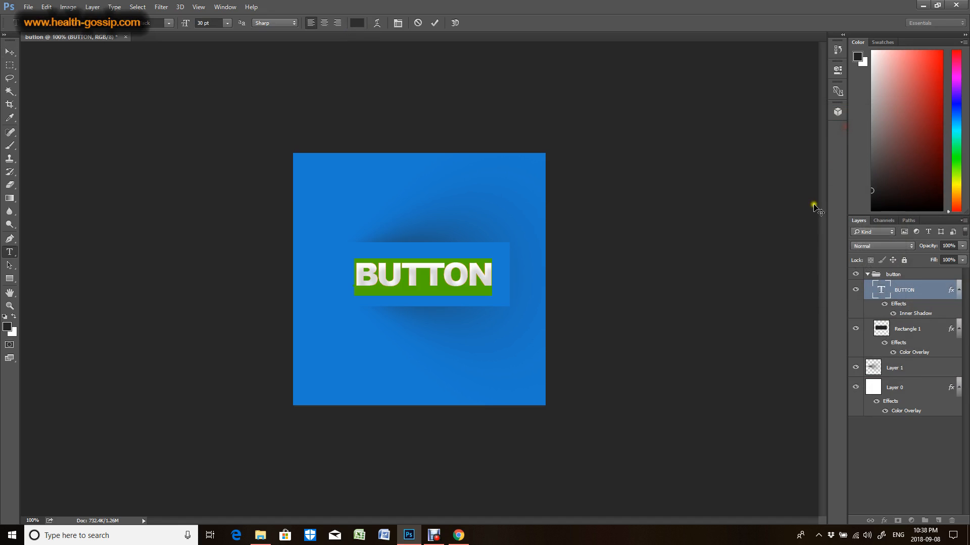
left_click(902, 296)
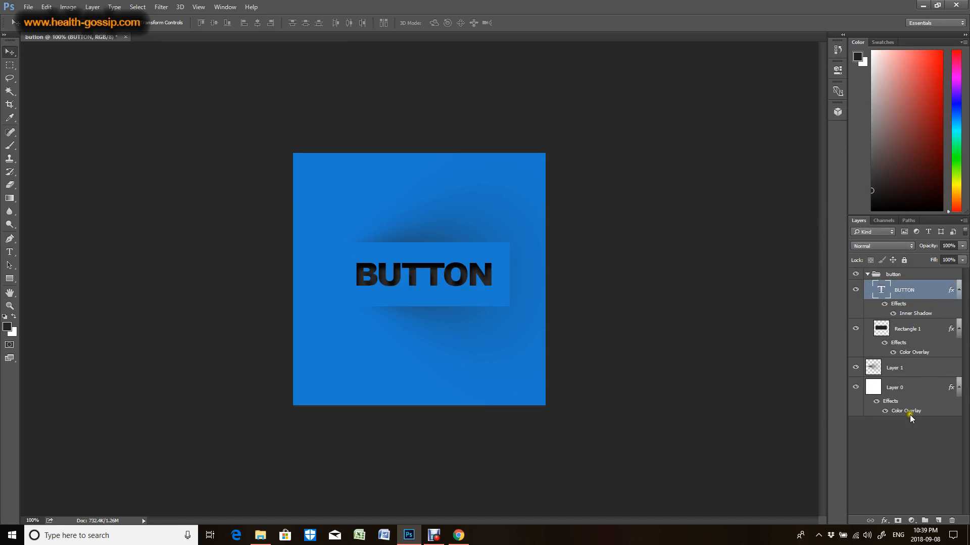
- Add a white Drop Shadow to the BUTTON text with reduced opacity, 1 px distance and 1 px size
left_click(885, 519)
left_click(805, 448)
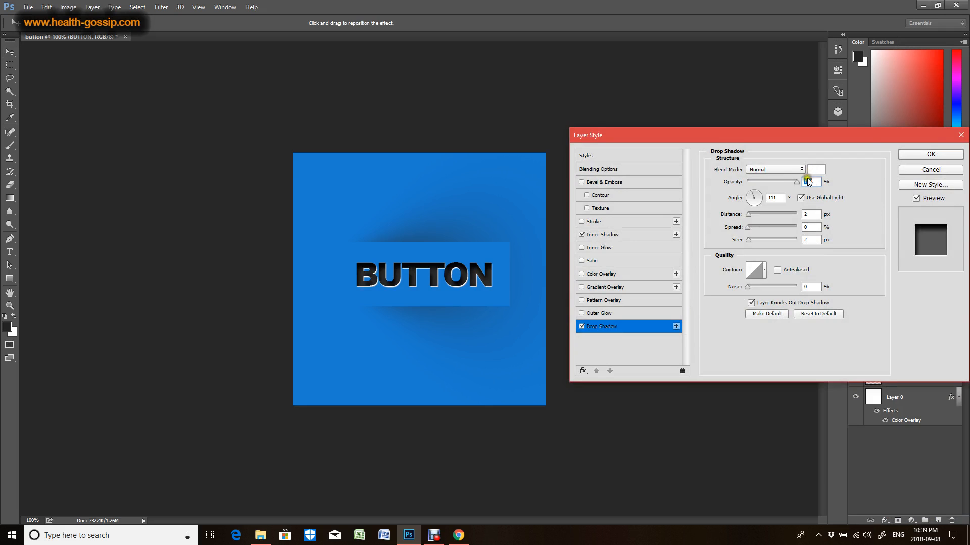
left_click(812, 170)
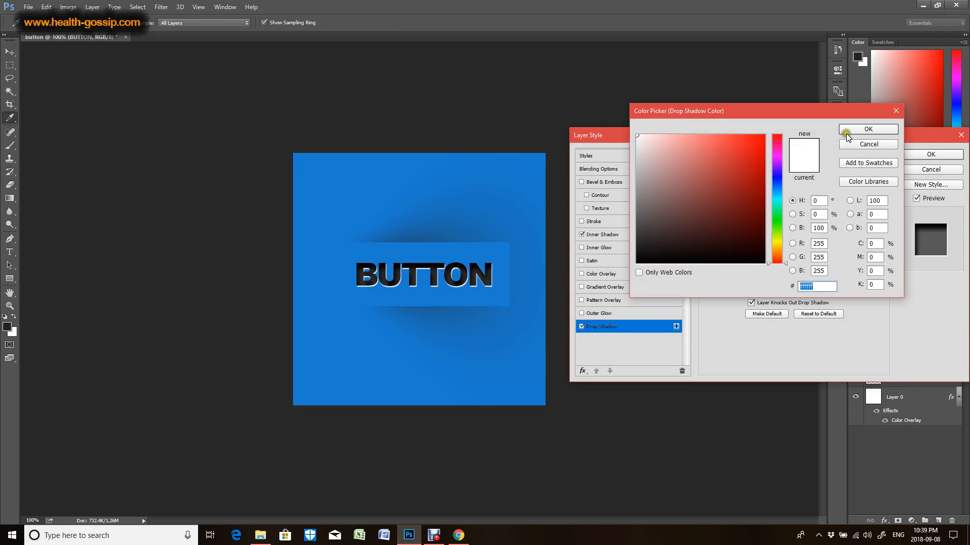
left_click(868, 128)
left_click(810, 216)
type("1")
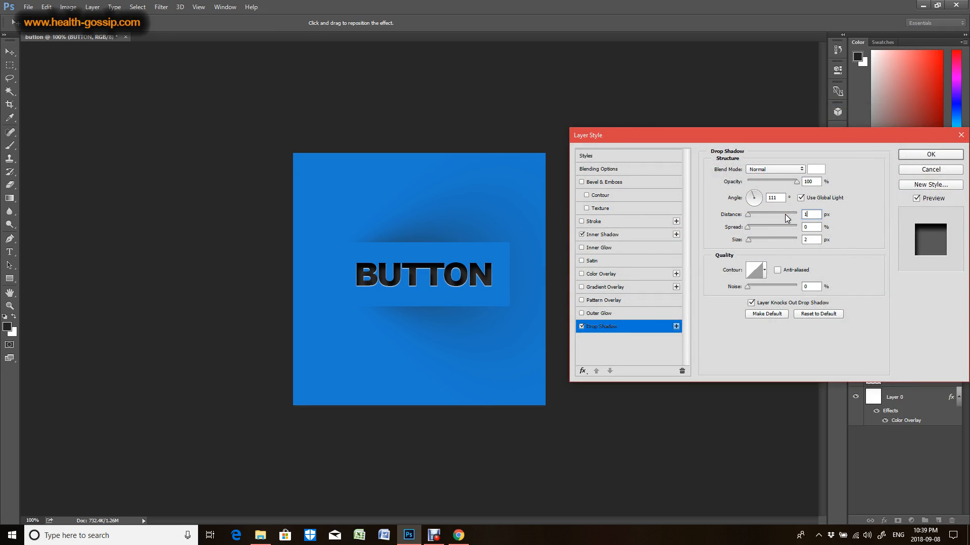
left_click(804, 239)
left_click_drag(796, 181, 781, 183)
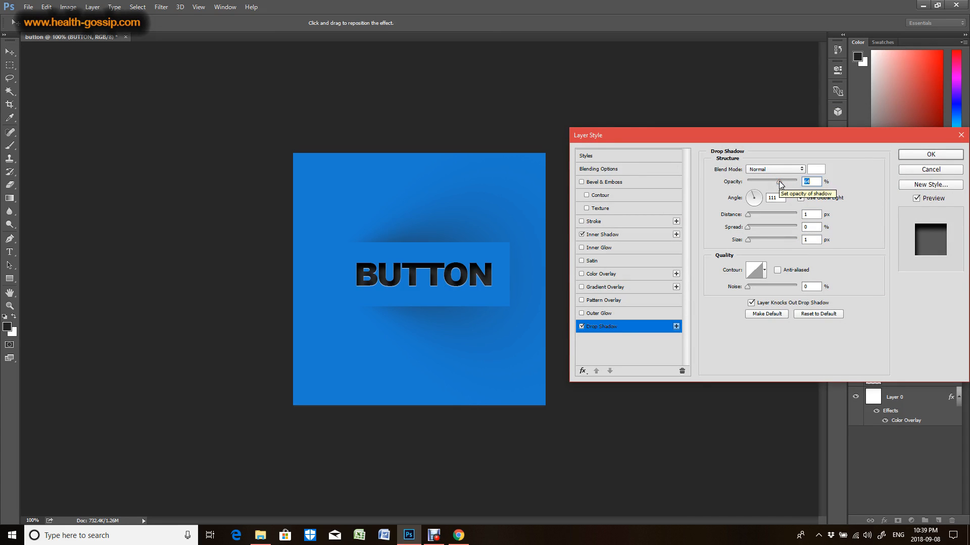
left_click(926, 155)
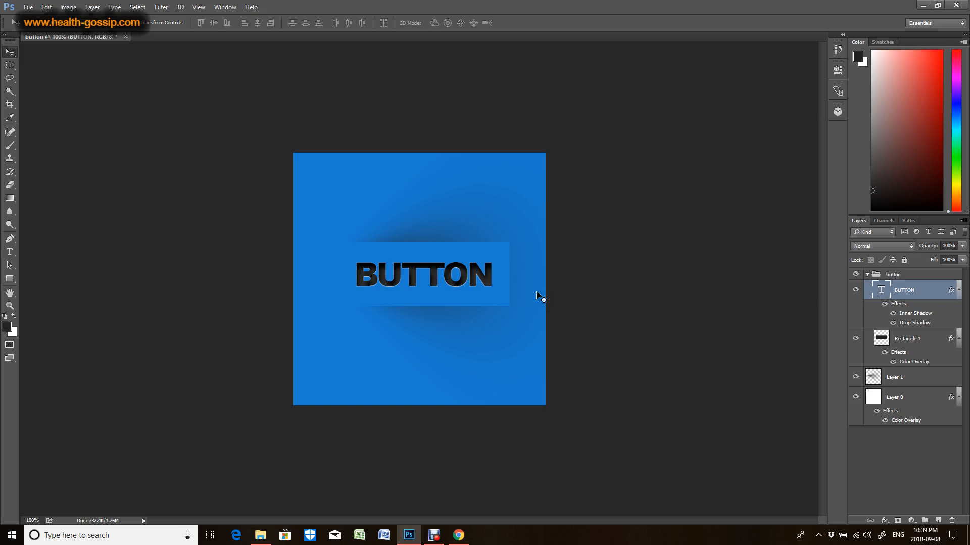
- Switch to Chrome, capture the visible Health-Gossip home page to the clipboard, and return to Photoshop
left_click(459, 535)
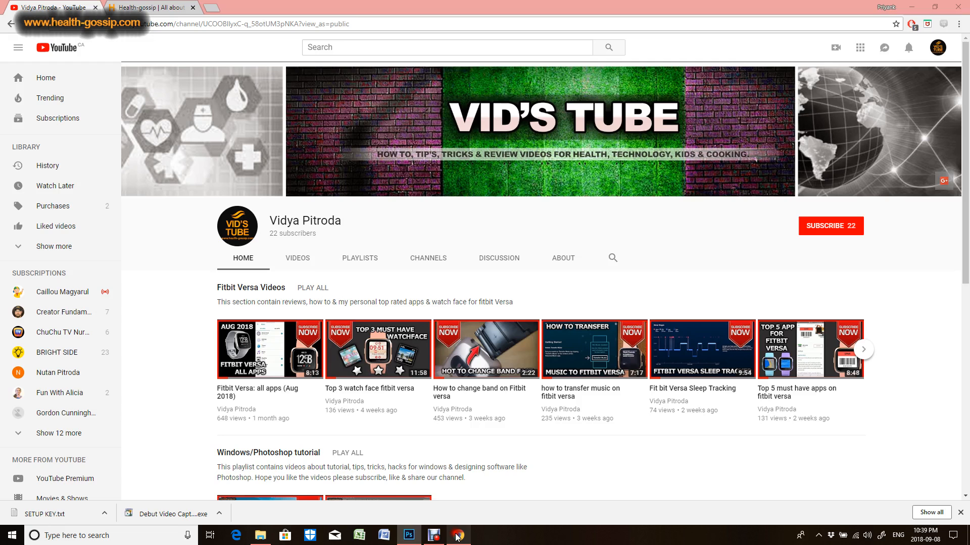
left_click(144, 8)
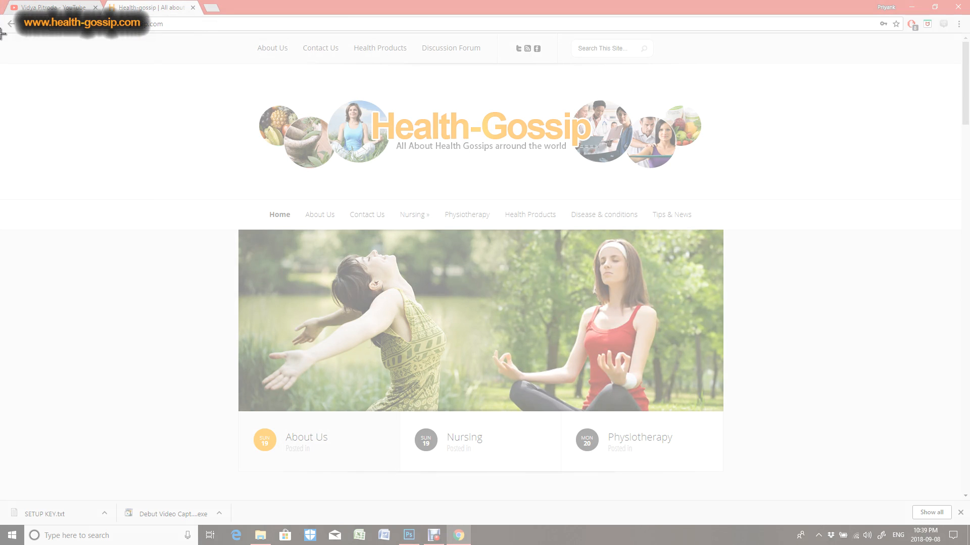
left_click_drag(2, 34, 961, 501)
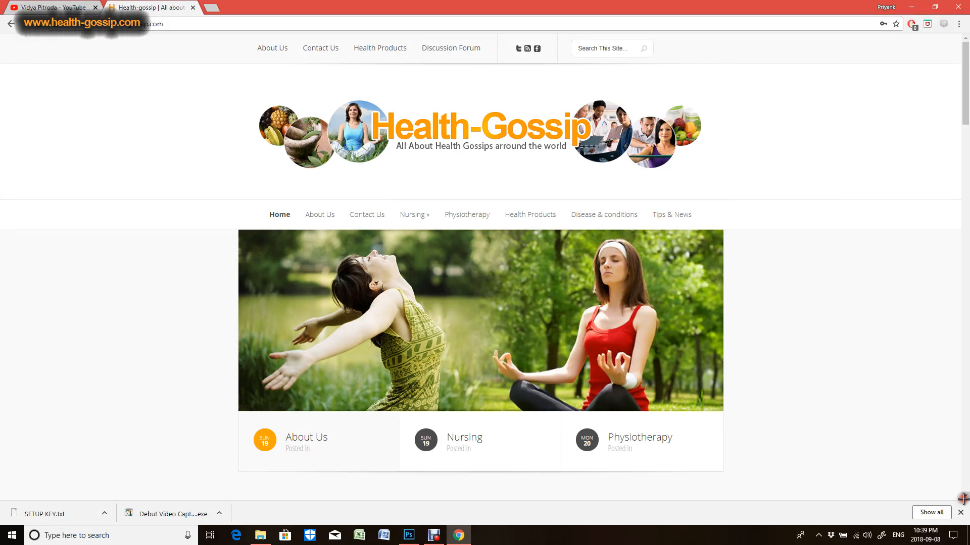
left_click(912, 7)
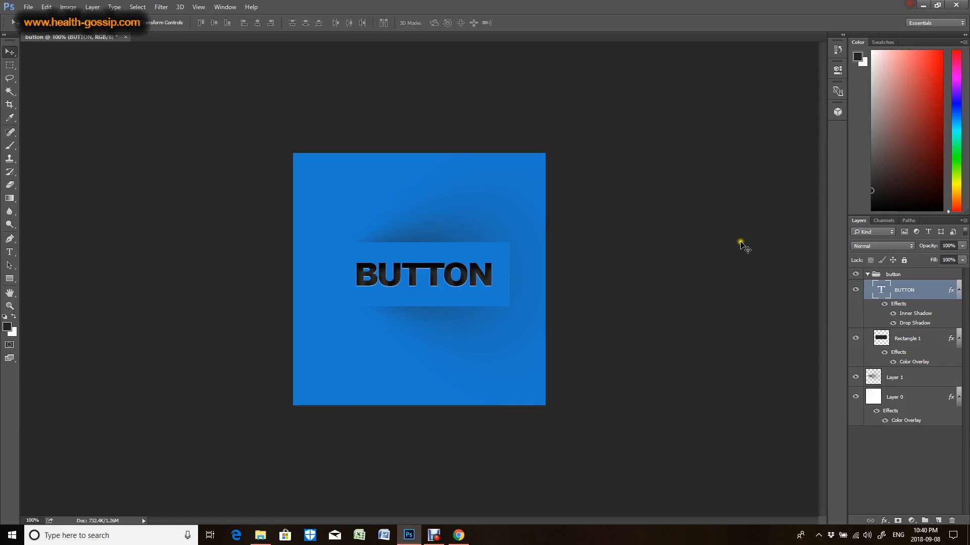
- Create a new 1908 × 922 px document from the Clipboard preset and paste the website screenshot into it
left_click(29, 6)
left_click(40, 17)
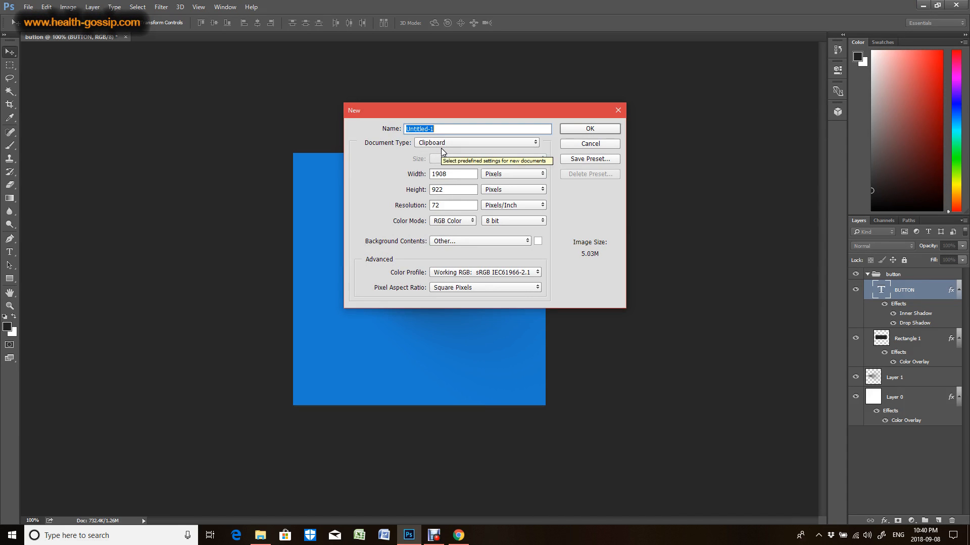
left_click(587, 130)
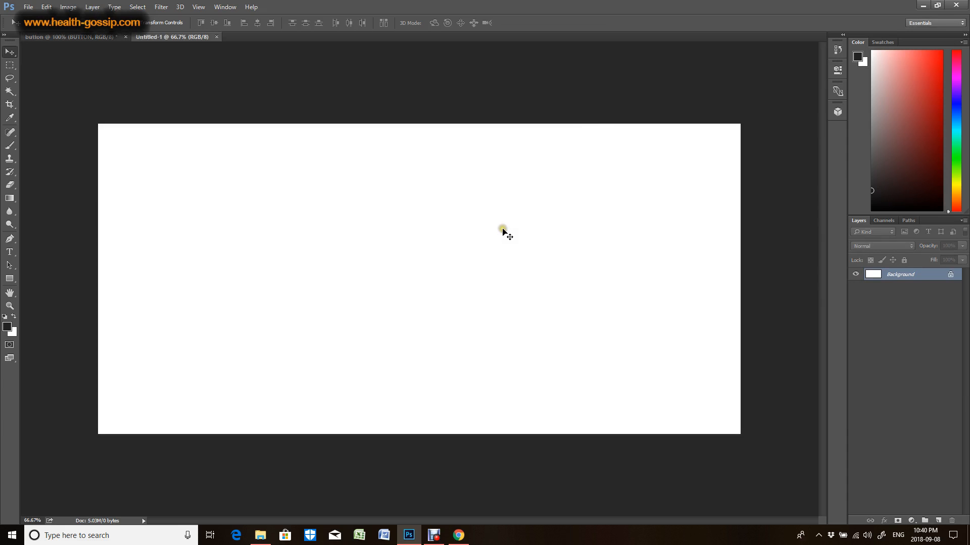
key("ctrl+v")
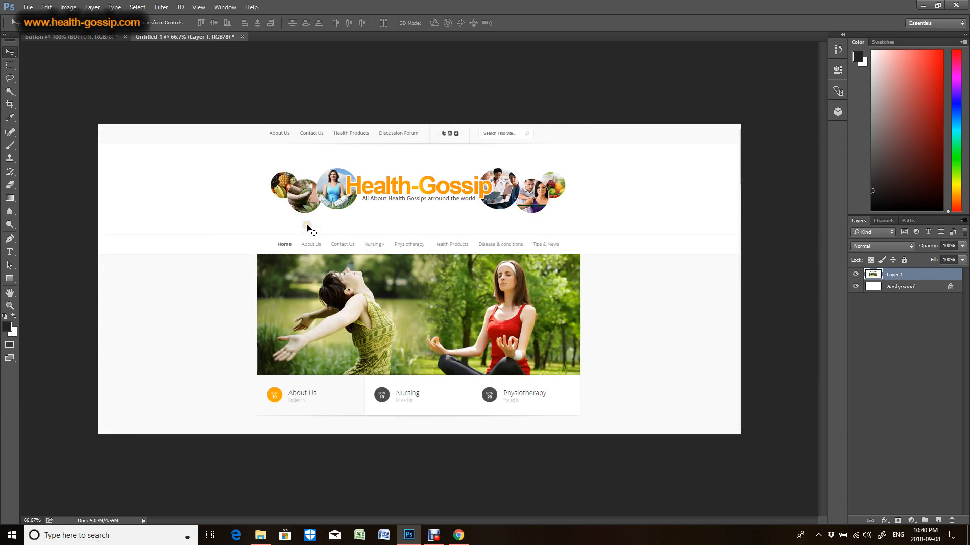
- Float the button document in its own window and move its painted shadow, Layer 1, into the button group
left_click(81, 36)
left_click_drag(80, 36, 84, 65)
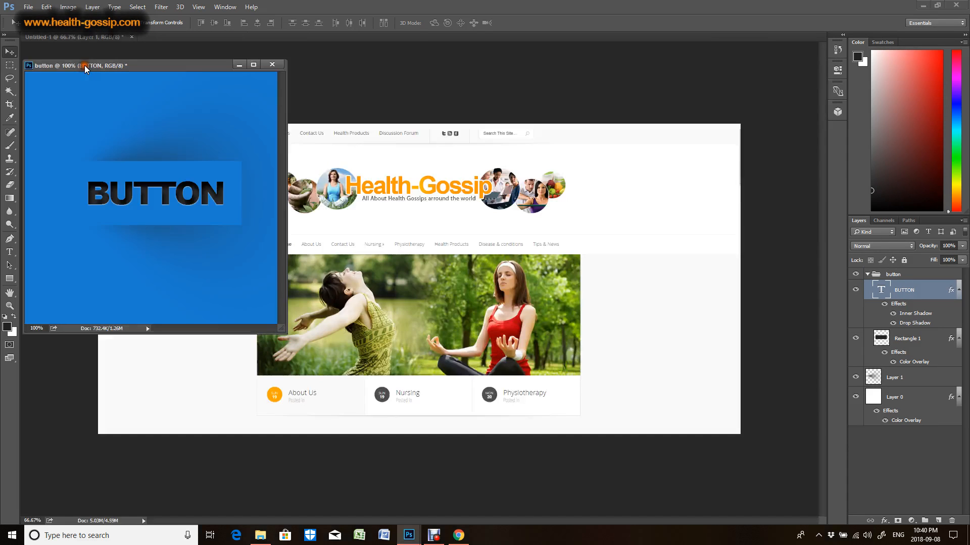
left_click(867, 275)
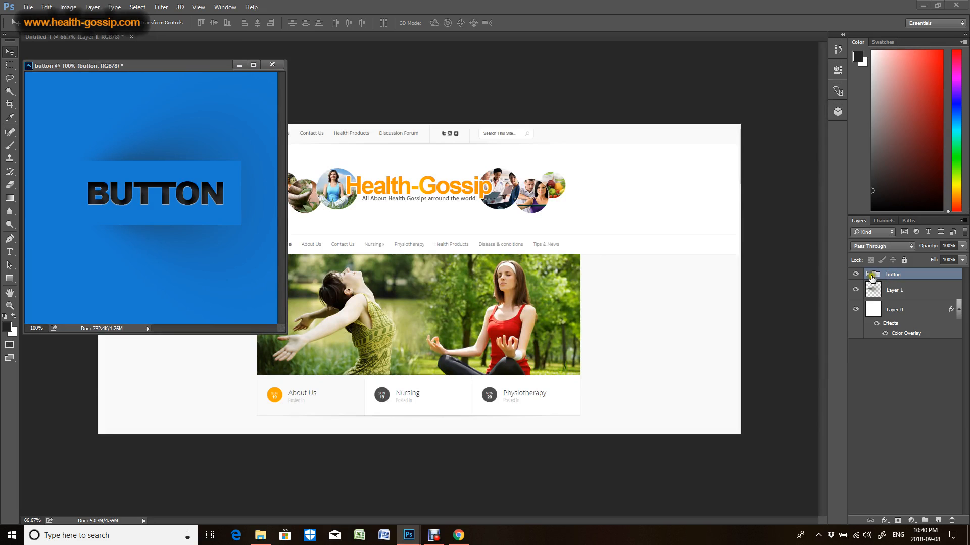
left_click(870, 276)
left_click(905, 377)
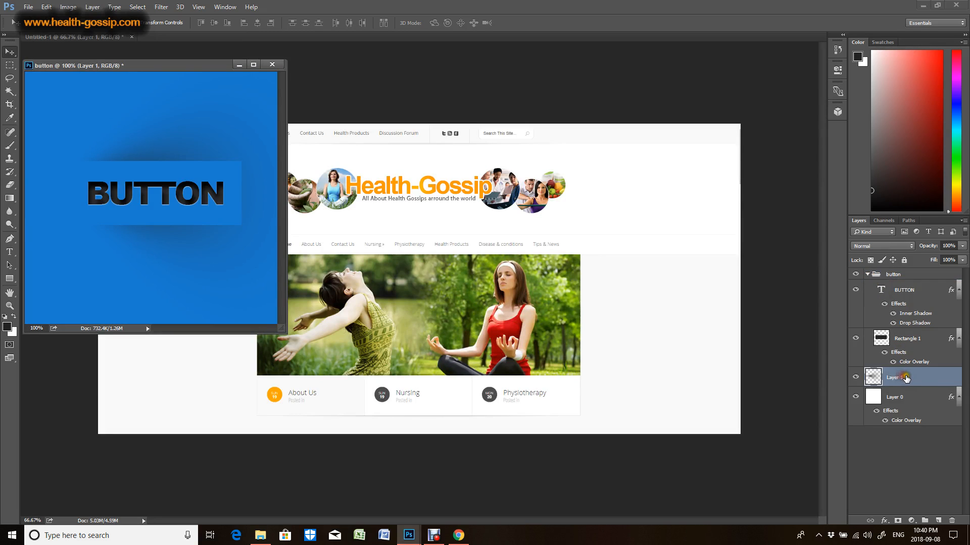
left_click_drag(906, 378, 908, 356)
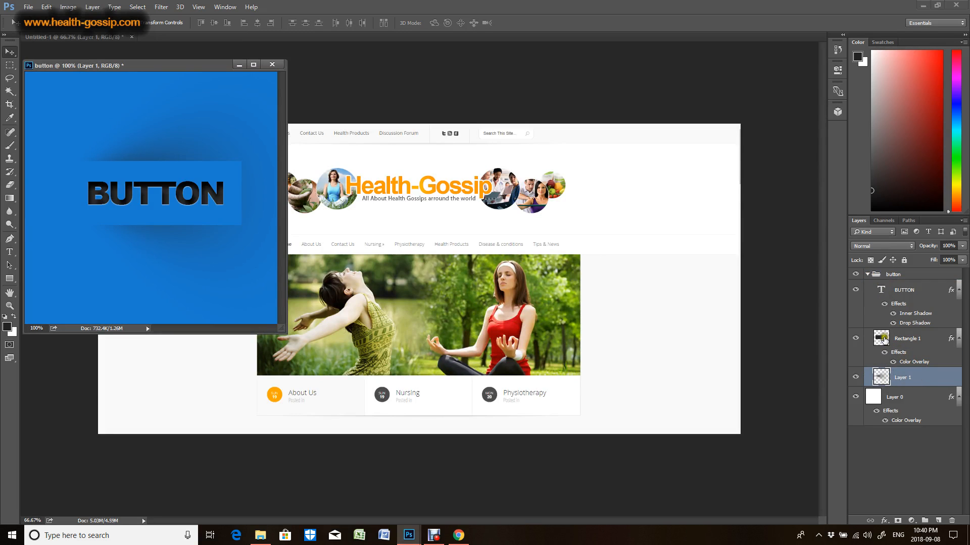
left_click(868, 275)
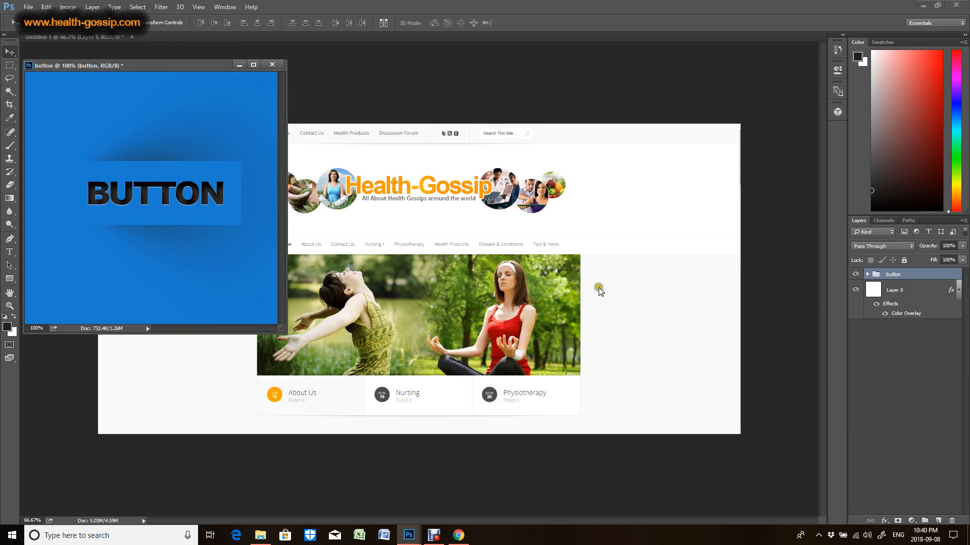
- Copy the button group into the website document, dock the floating window again, and place the button beside the banner photo
left_click_drag(894, 276, 629, 299)
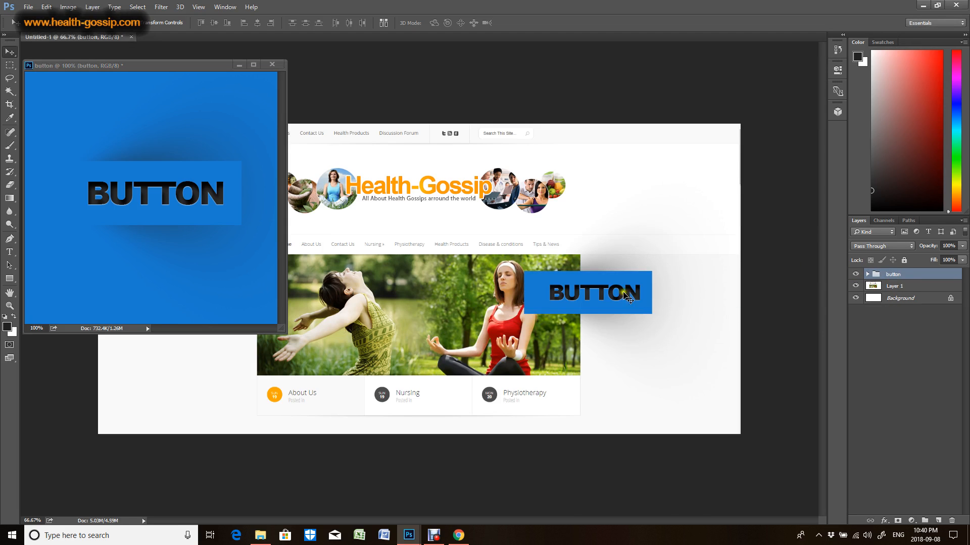
left_click_drag(245, 66, 227, 38)
left_click(107, 37)
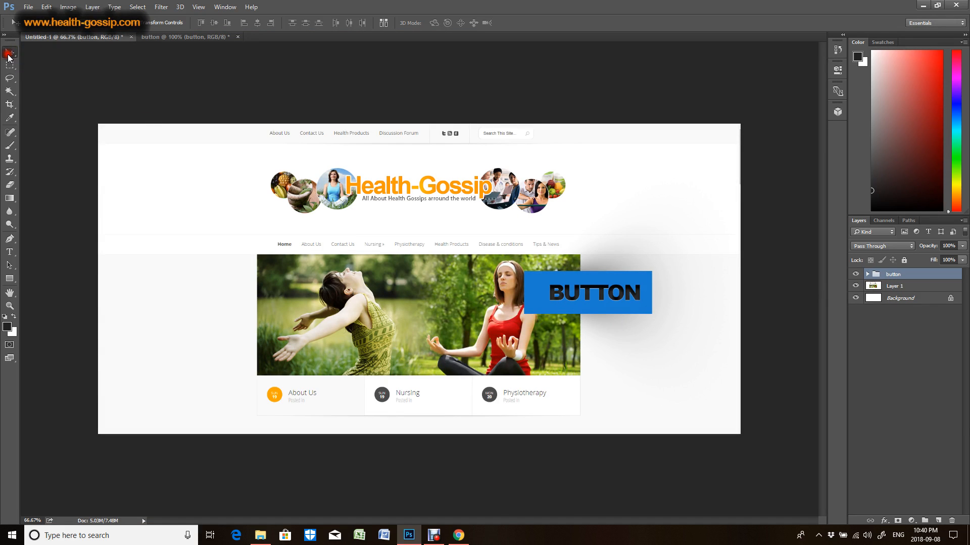
left_click_drag(601, 296, 201, 289)
- Scale the button group to about 28% and position it in the light grey area beside the banner photo
left_click(9, 306)
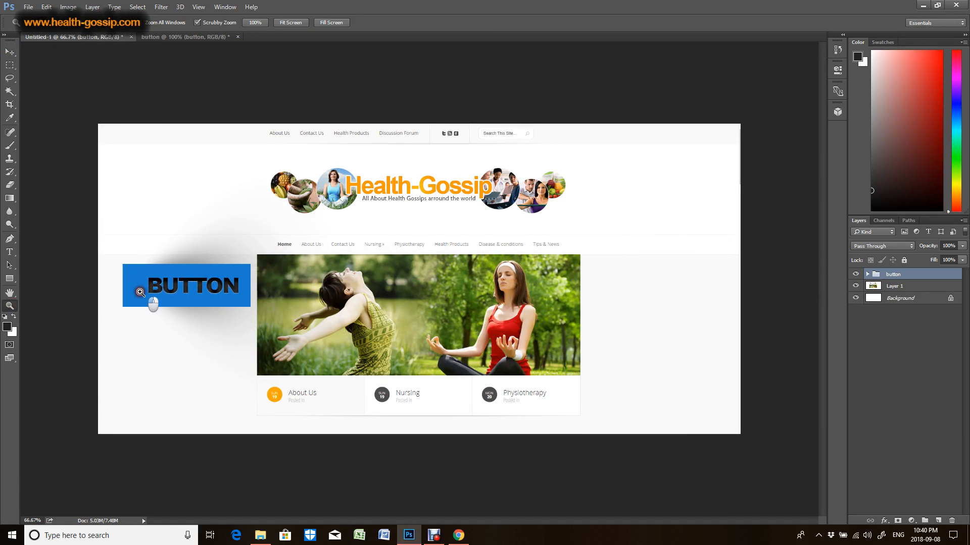
left_click(140, 292)
left_click(867, 274)
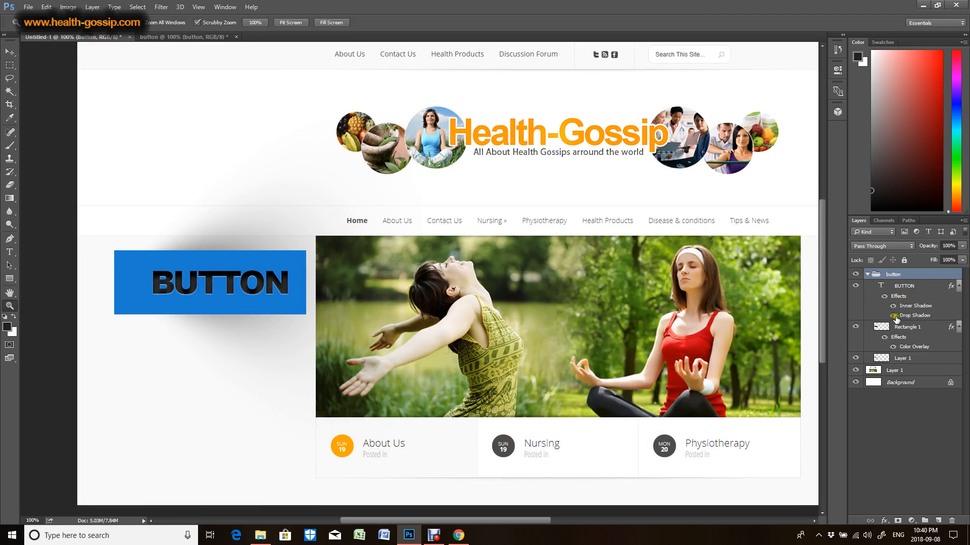
left_click(868, 274)
key("ctrl+t")
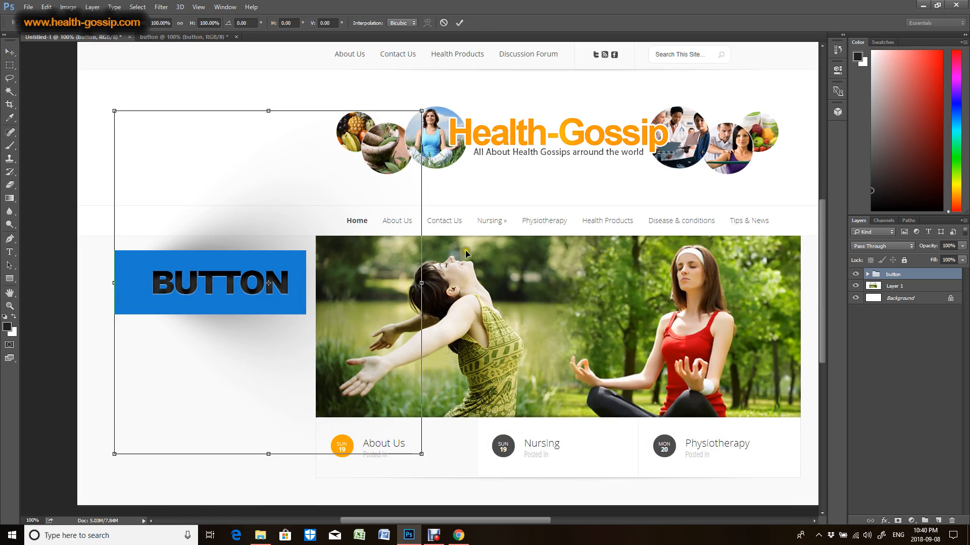
left_click_drag(422, 111, 174, 322)
left_click_drag(182, 376, 298, 223)
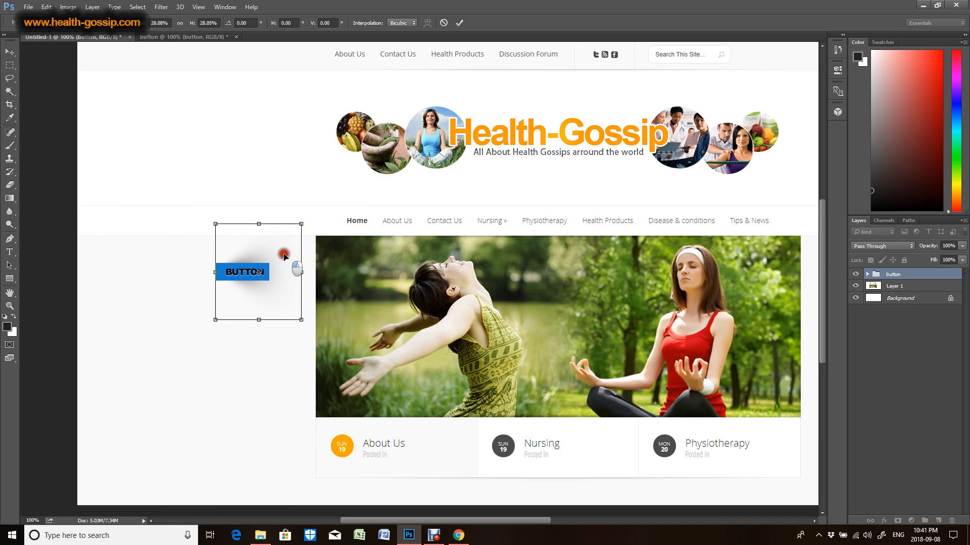
key("Return")
key("z")
left_click(255, 281)
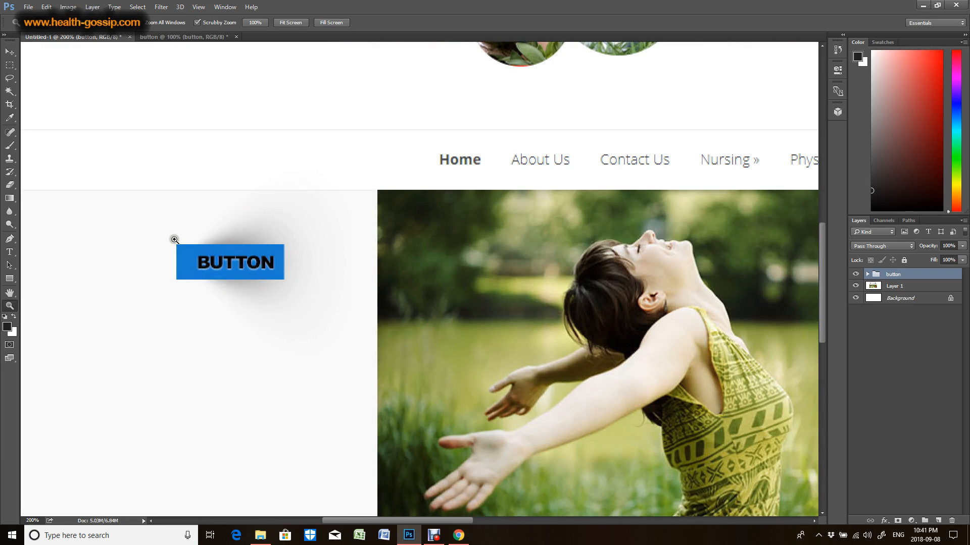
left_click(10, 52)
left_click_drag(220, 277, 246, 273)
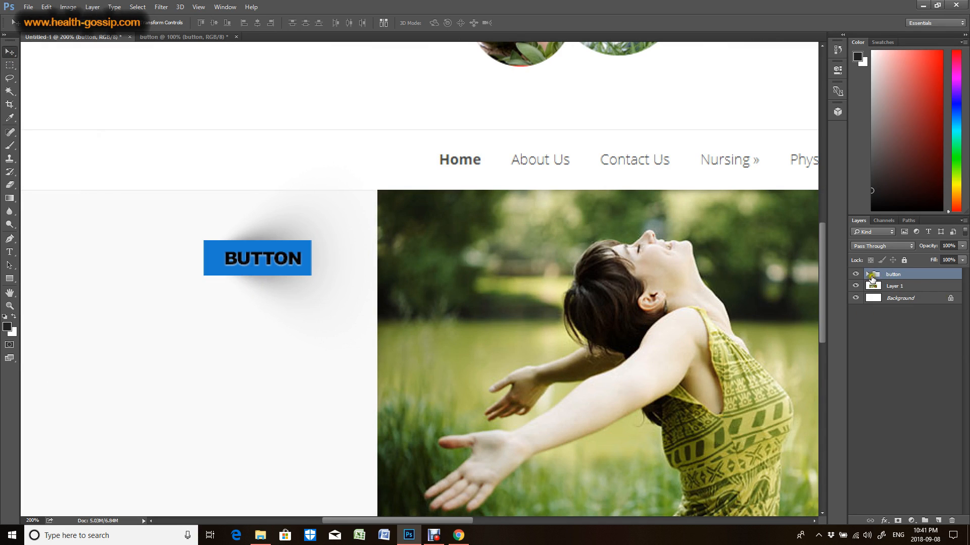
- Change Rectangle 1's Color Overlay to f9f9f9, sampled from the light grey page background
left_click(867, 275)
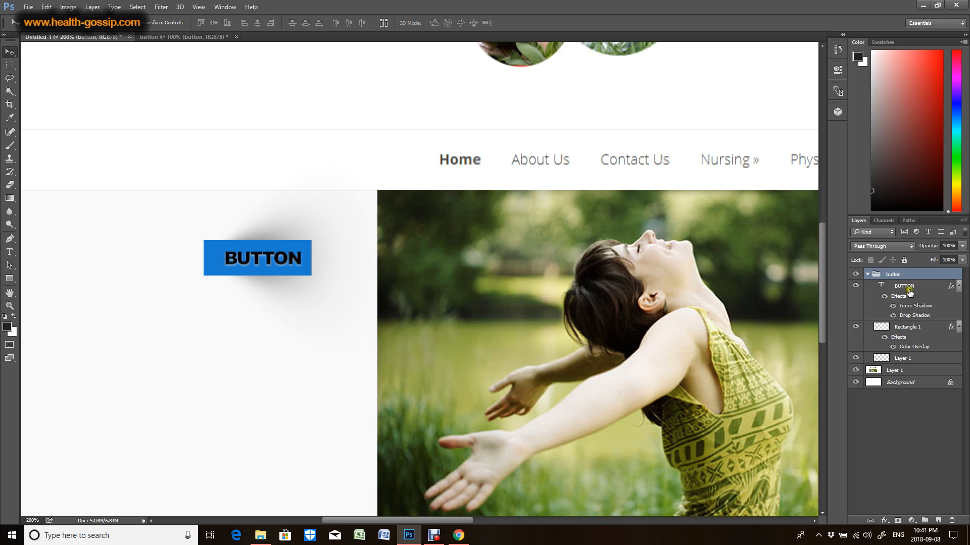
left_click(907, 328)
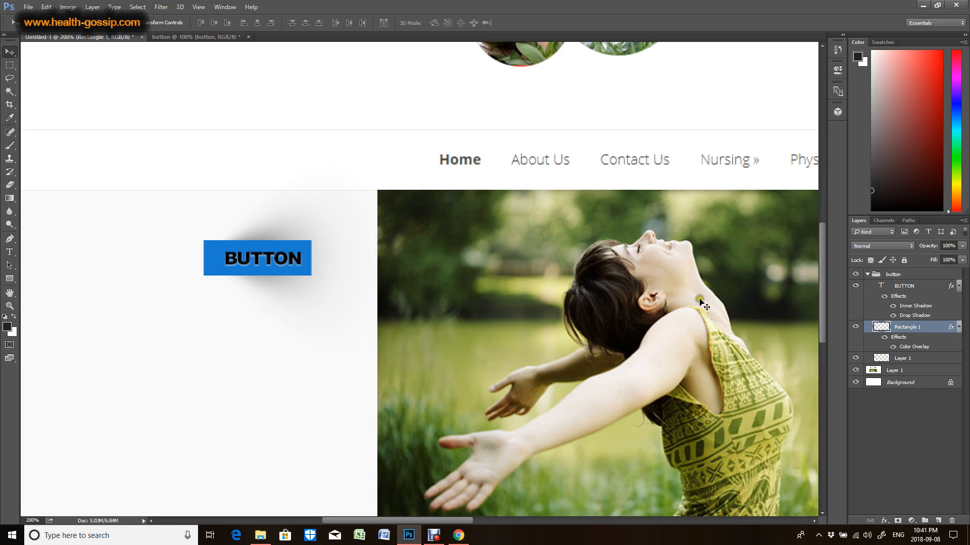
double_click(911, 347)
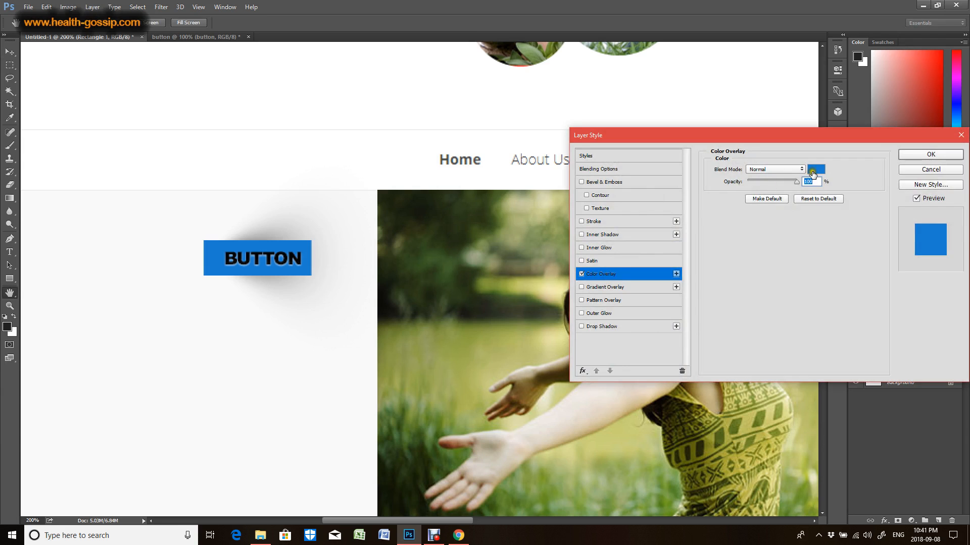
left_click(814, 168)
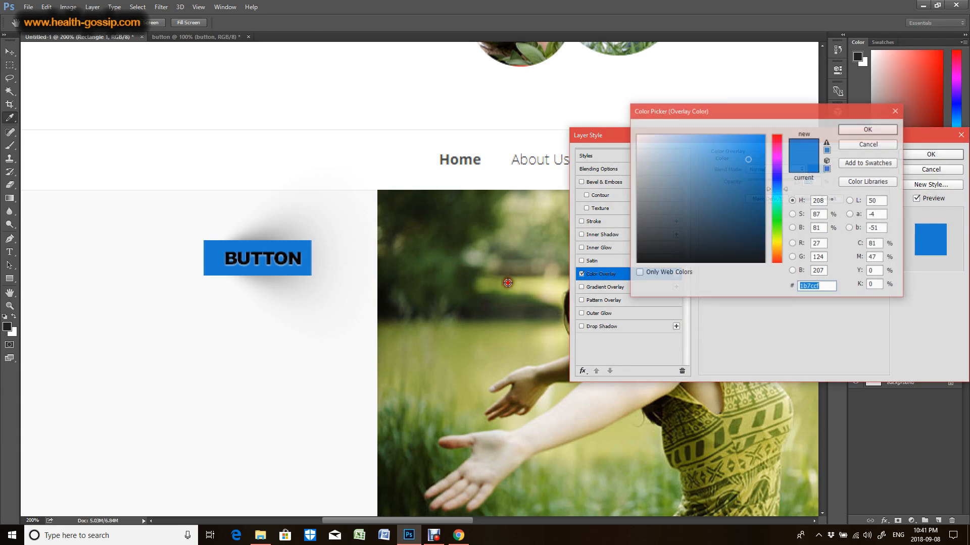
left_click(74, 320)
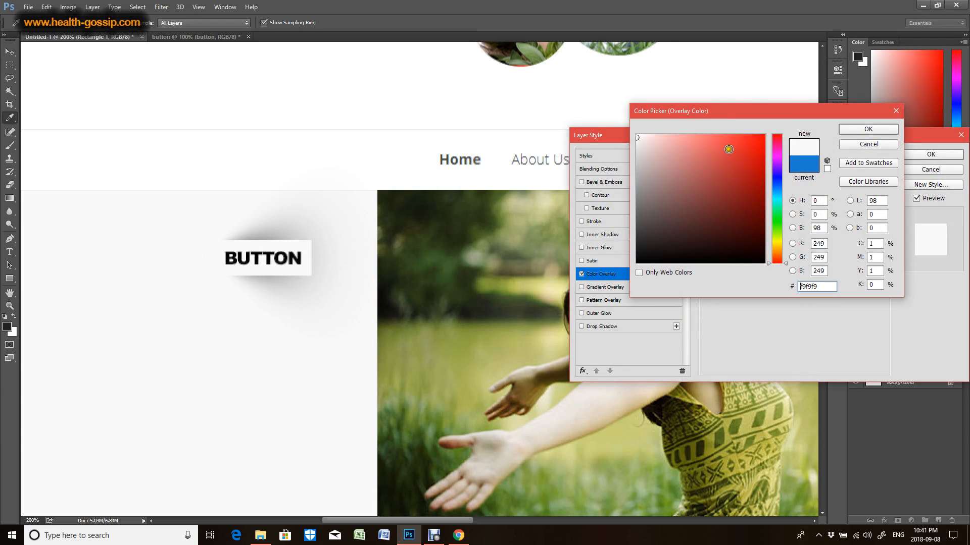
left_click(868, 130)
left_click(930, 154)
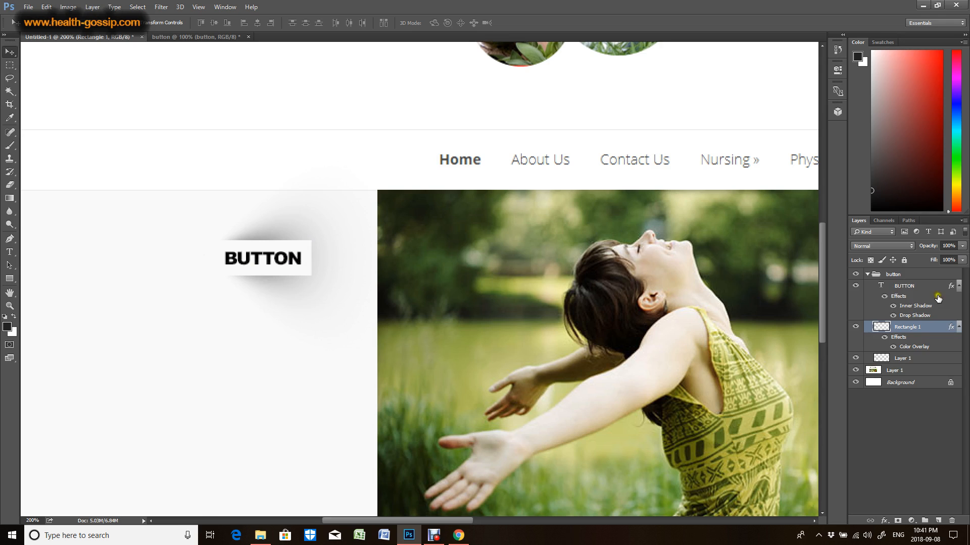
- Scale the button group's shadow, Layer 1, to about 119% width and 69% height, and centre it vertically behind the button rectangle
left_click(898, 359)
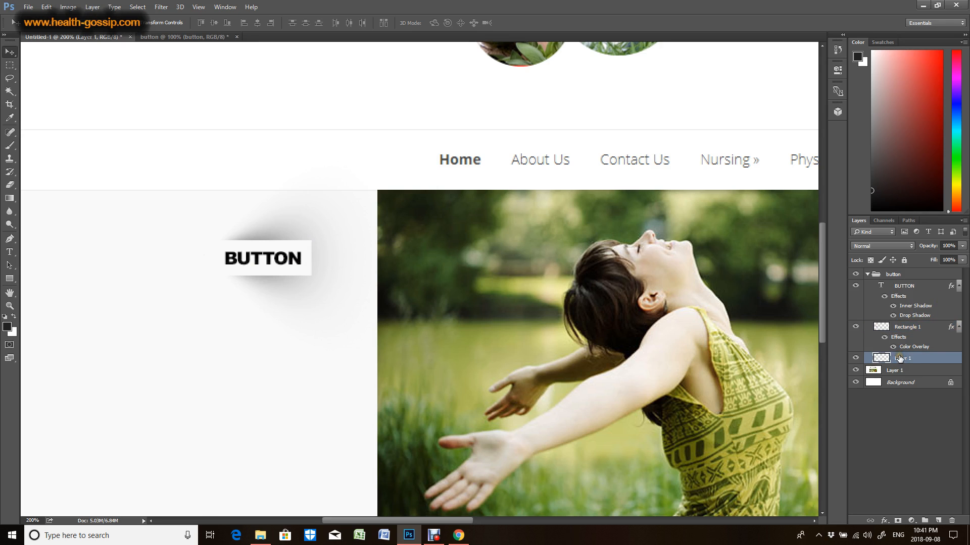
key("ctrl+t")
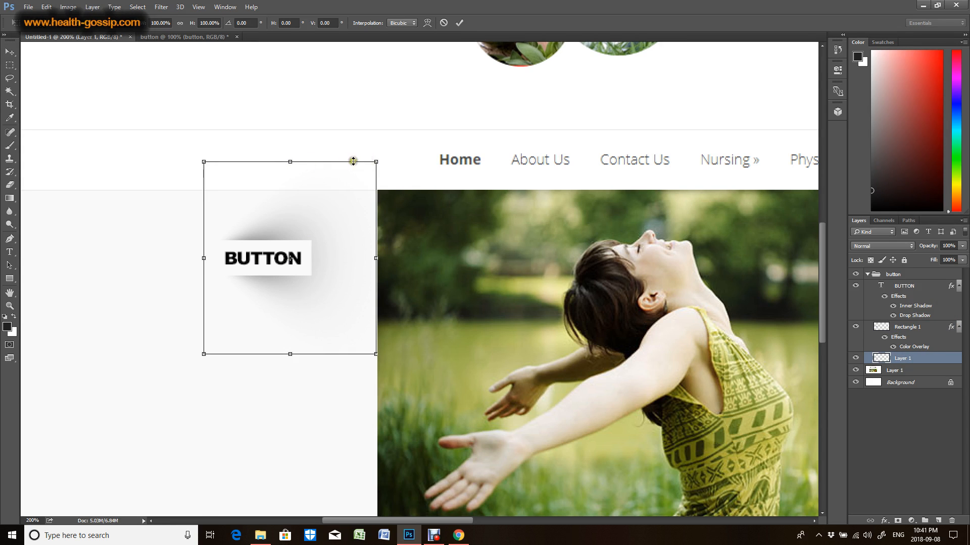
left_click_drag(289, 161, 284, 200)
left_click_drag(279, 295, 285, 280)
left_click_drag(376, 258, 409, 258)
left_click_drag(308, 182, 308, 202)
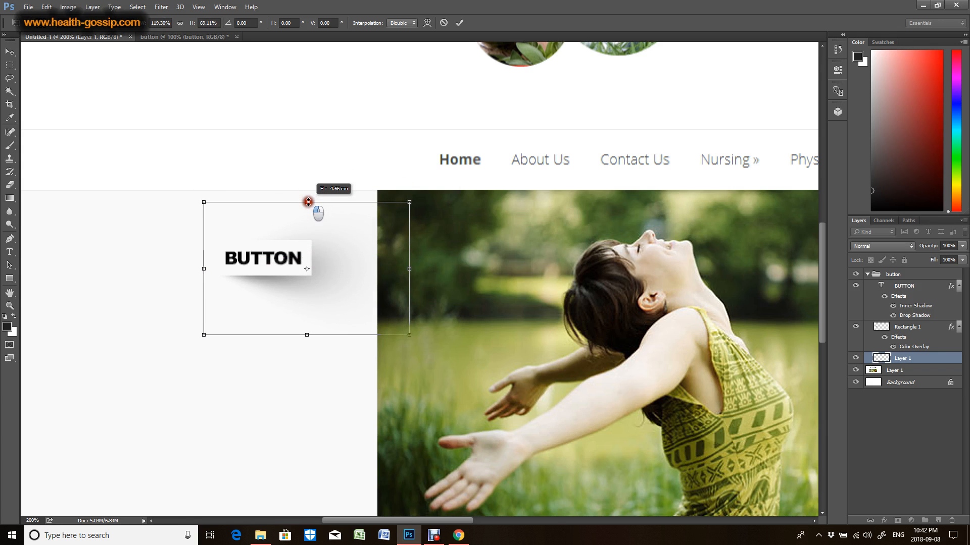
left_click_drag(331, 273, 332, 260)
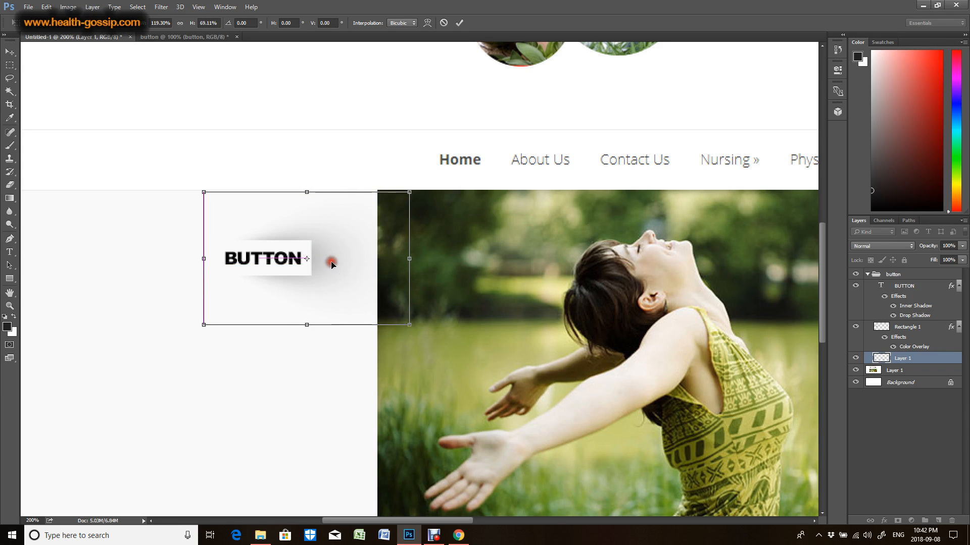
mouse_move(405, 257)
left_mouse_down()
mouse_move(392, 257)
mouse_move(405, 257)
left_mouse_up()
key("Return")
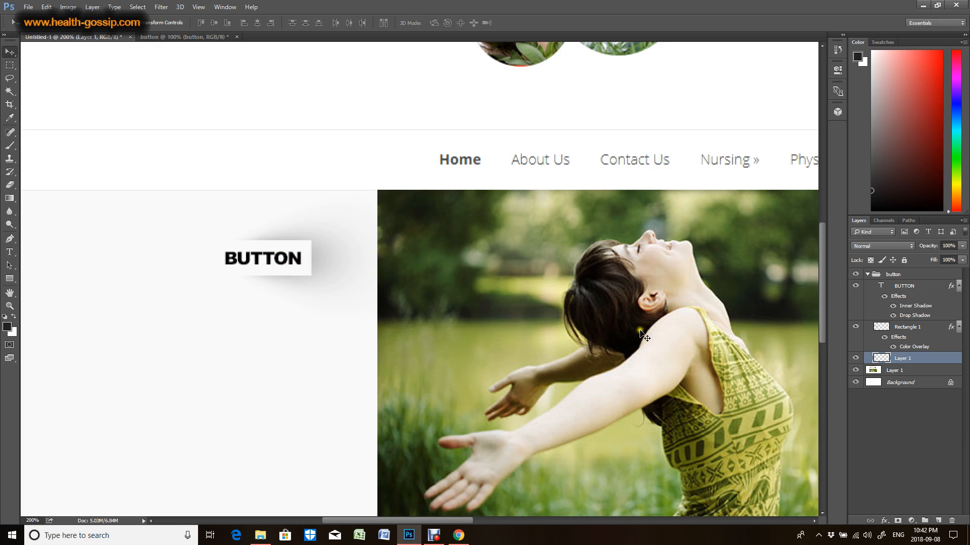
- Collapse the button group and move the whole button slightly left and down, away from the banner photo
left_click(865, 275)
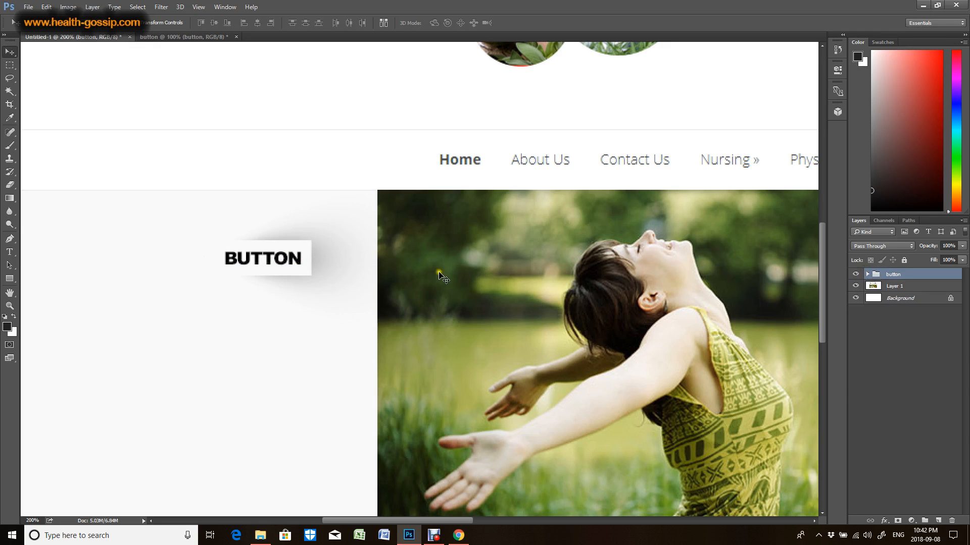
left_click(285, 281)
left_click_drag(285, 282, 260, 291)
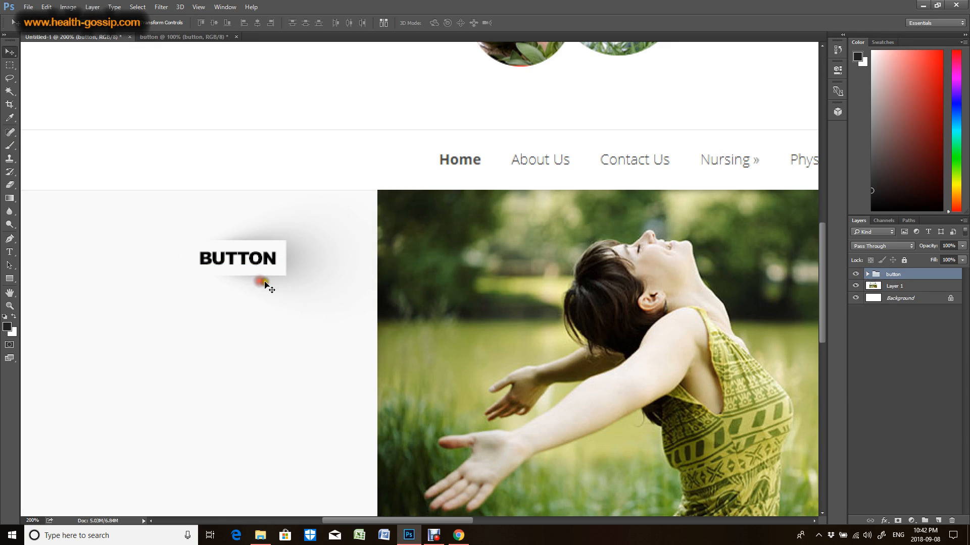
left_click(271, 284)
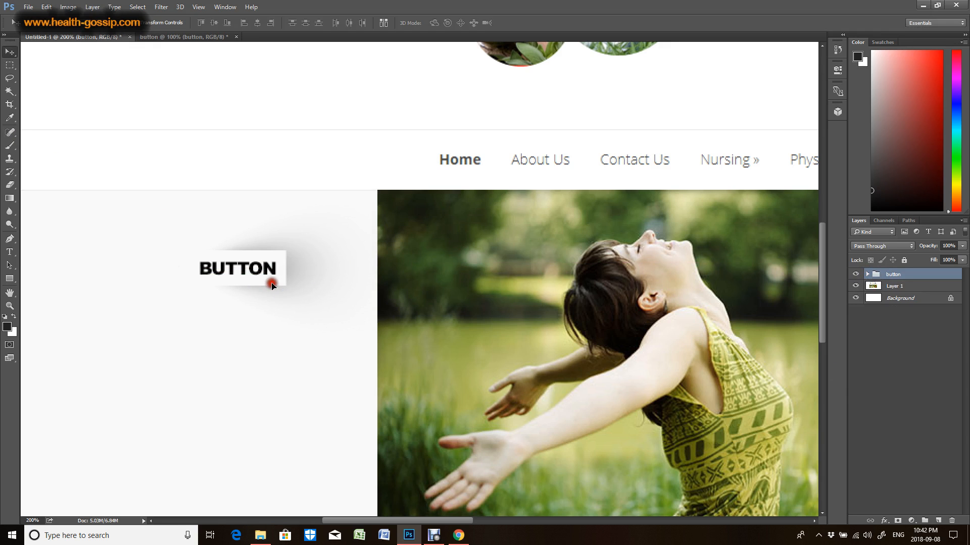
- Duplicate the button group twice and stack the copies evenly below the original beside the banner photo
left_click(9, 305)
right_click(337, 250)
left_click(350, 260)
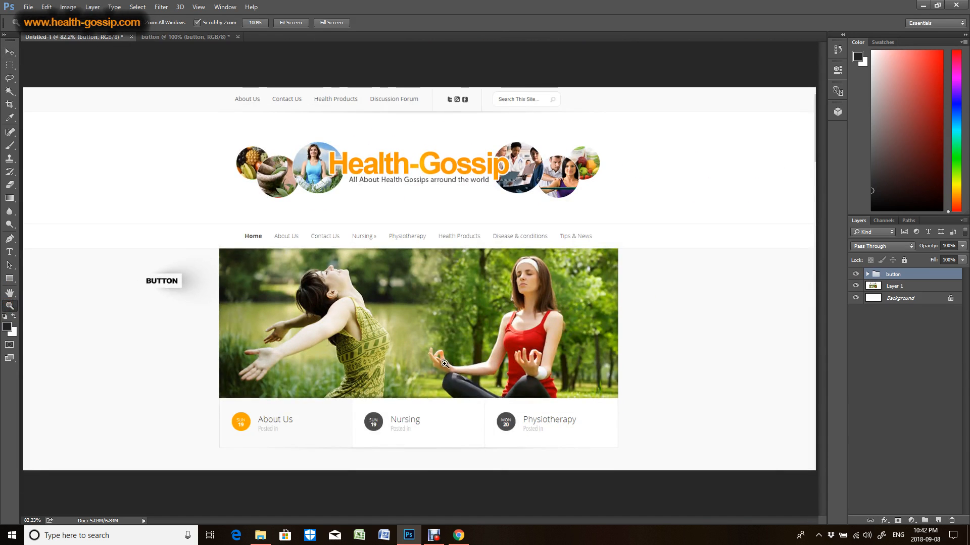
left_click_drag(925, 278, 924, 520)
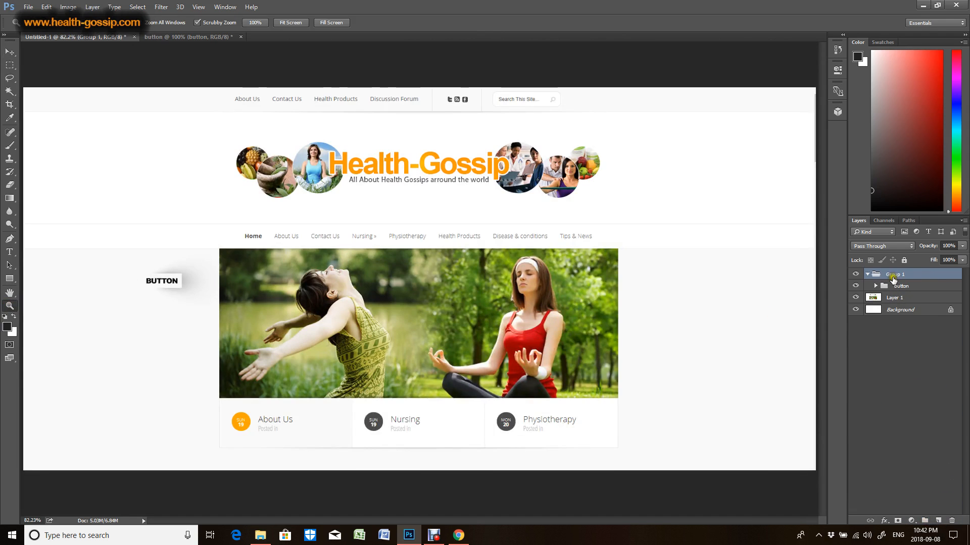
key("ctrl+z")
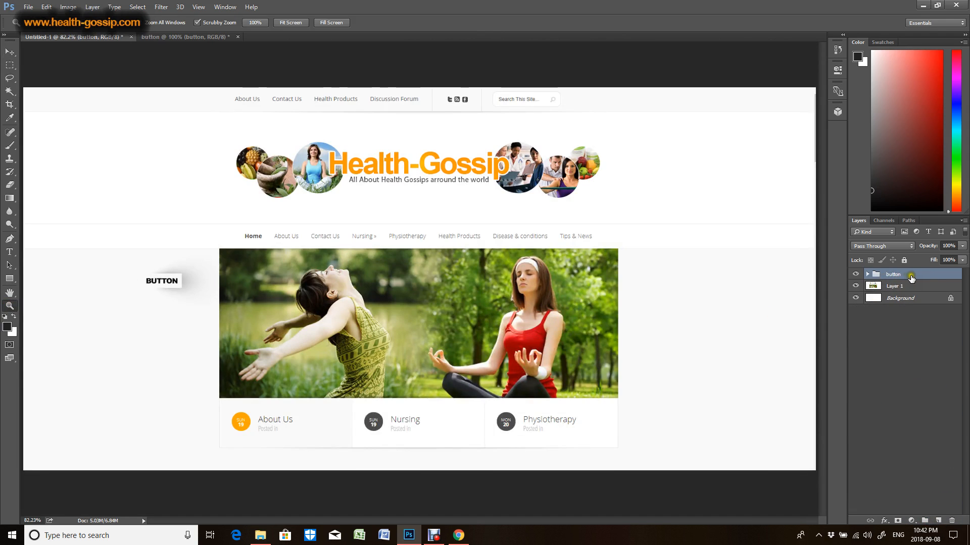
left_click_drag(912, 279, 941, 520)
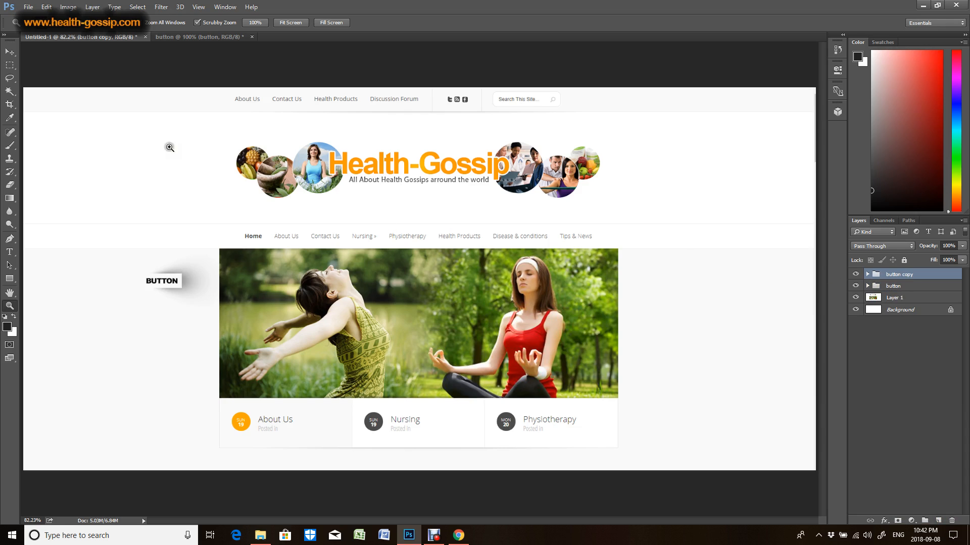
left_click(10, 55)
mouse_move(169, 318)
left_mouse_down()
mouse_move(170, 359)
mouse_move(179, 331)
left_mouse_up()
left_click_drag(933, 274, 938, 520)
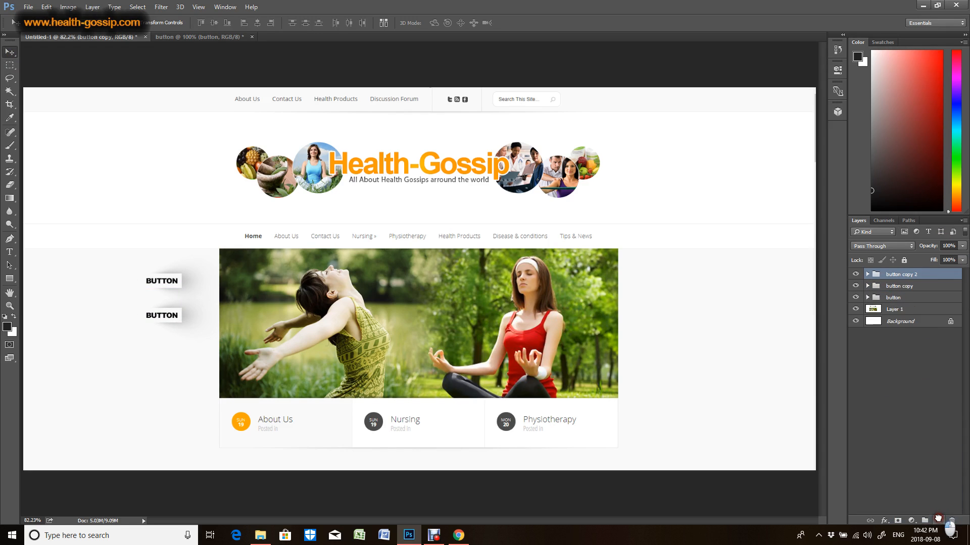
left_click_drag(222, 311, 197, 345)
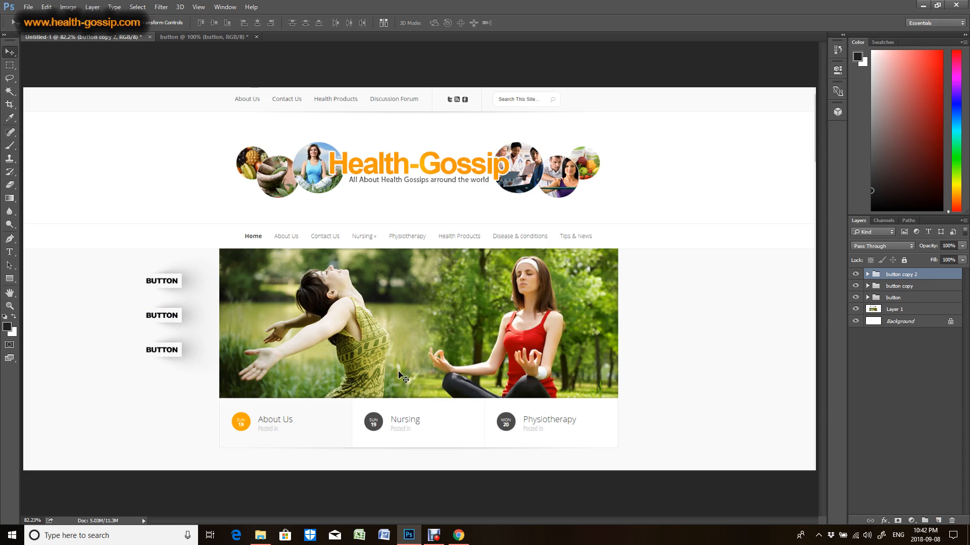
- Duplicate all three button groups together and move the copies to the light grey area on the right side of the banner photo
left_click(916, 288, "shift")
left_click(922, 298, "shift")
left_click_drag(921, 297, 943, 519)
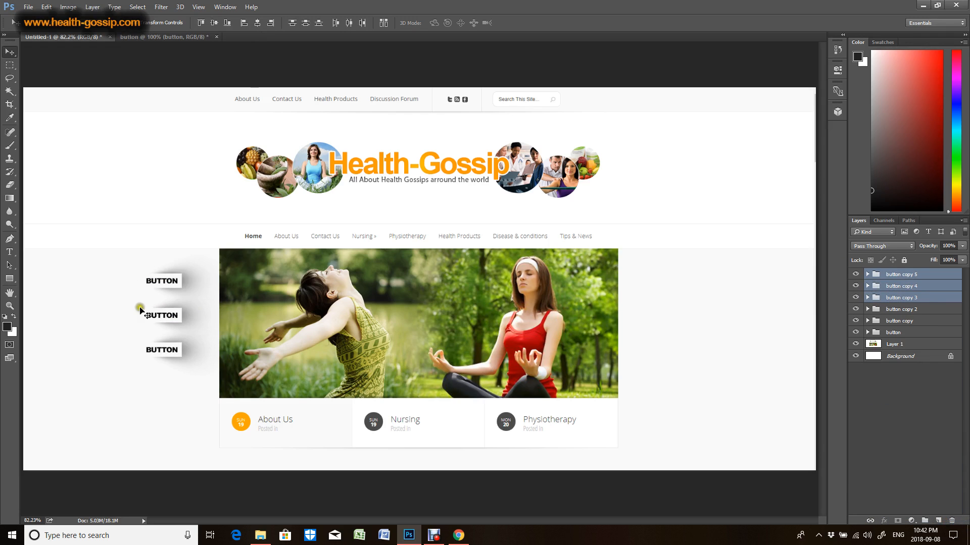
left_click_drag(137, 314, 636, 309)
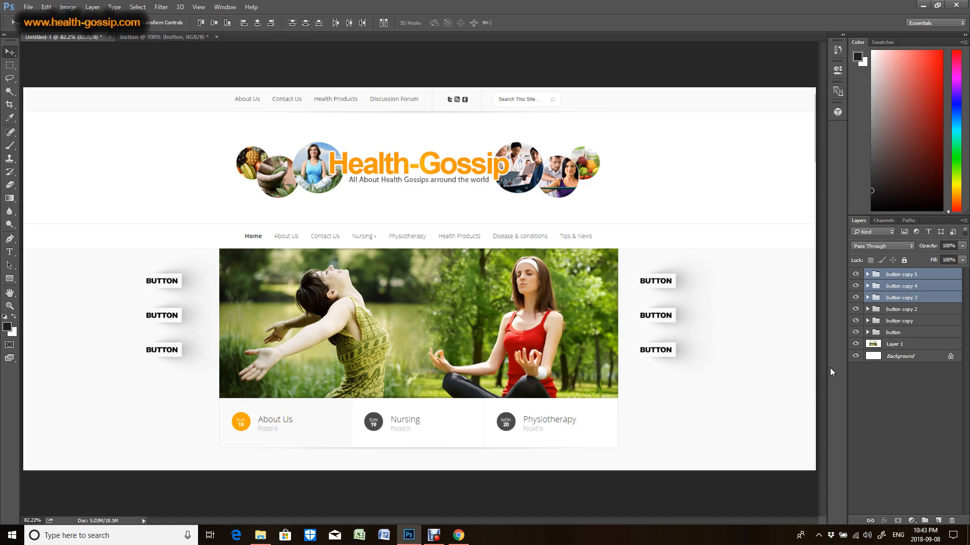
- Switch back to the button document to view the original blue button design
left_click(141, 37)
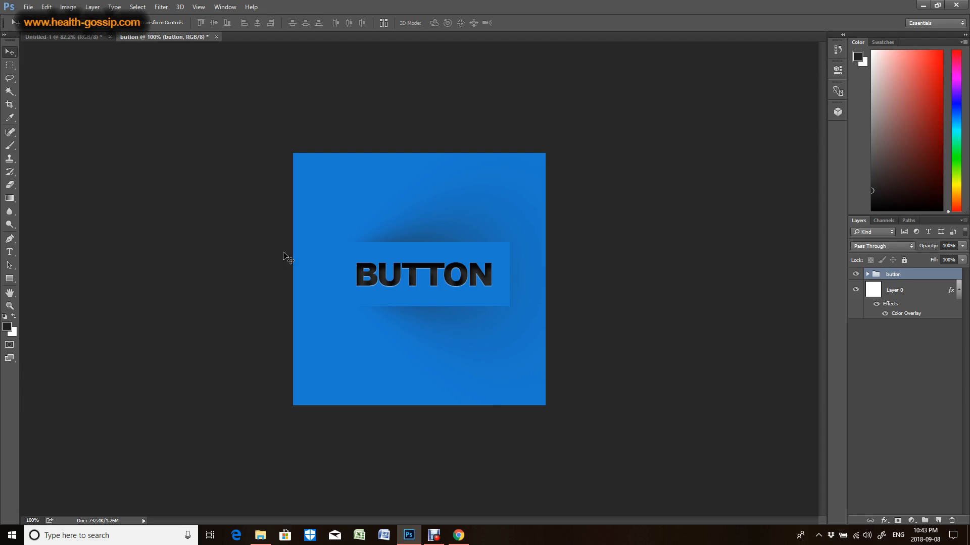
left_click(334, 299)
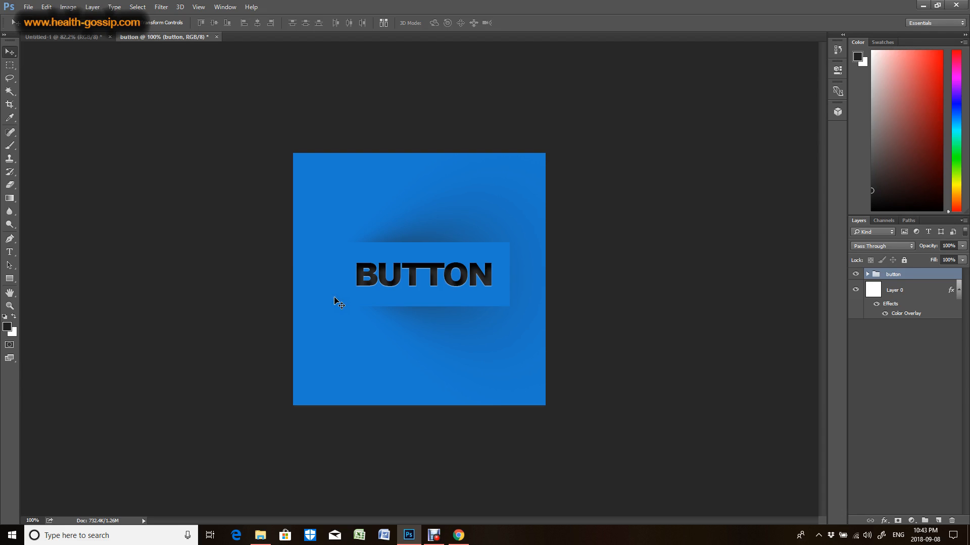